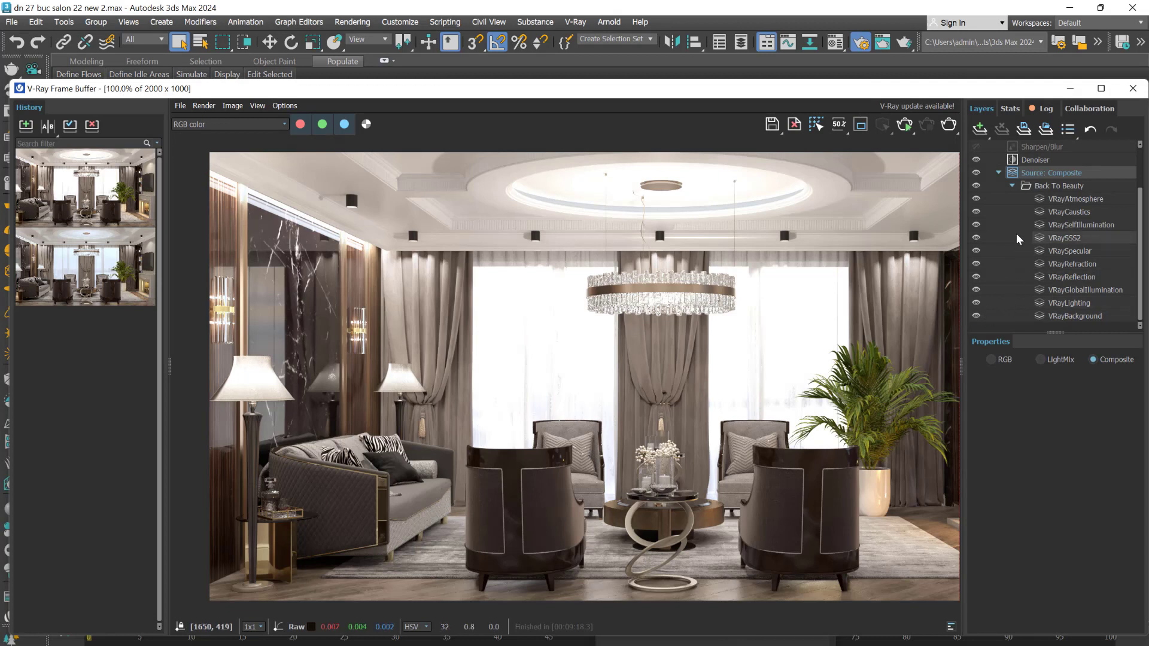
- Hide the VRayAtmosphere, VRayCaustics, VRaySelfIllumination and VRaySSS2 layers in the Back To Beauty composite
{"action": "left_click", "coordinate": [977, 199]}
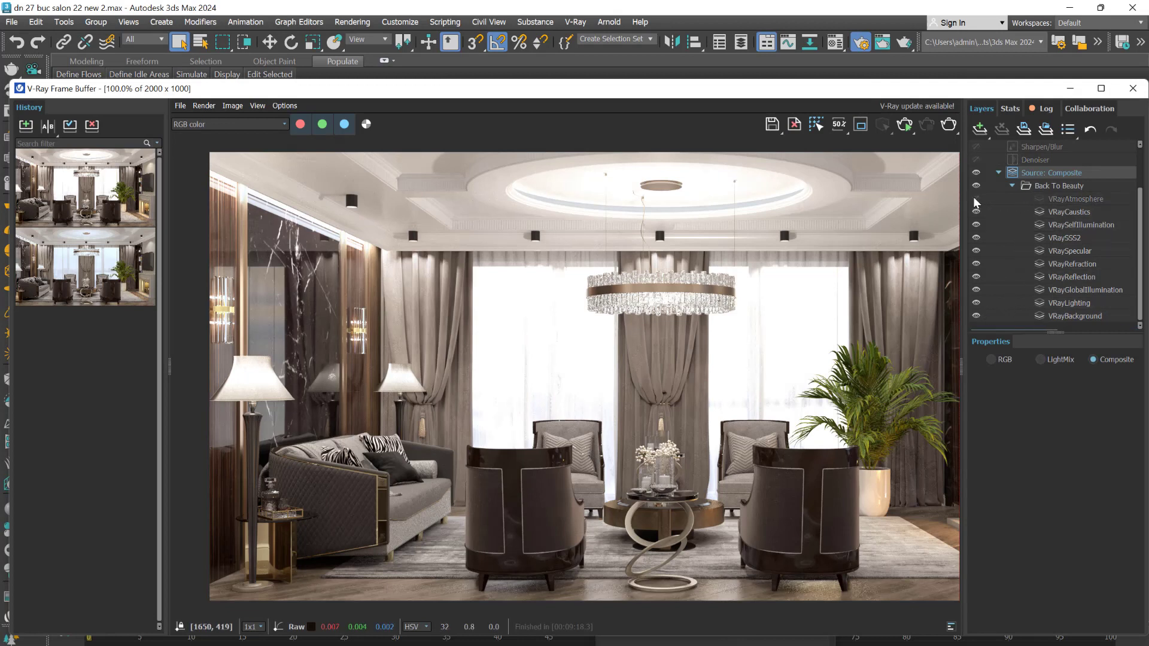
{"action": "left_click", "coordinate": [977, 212]}
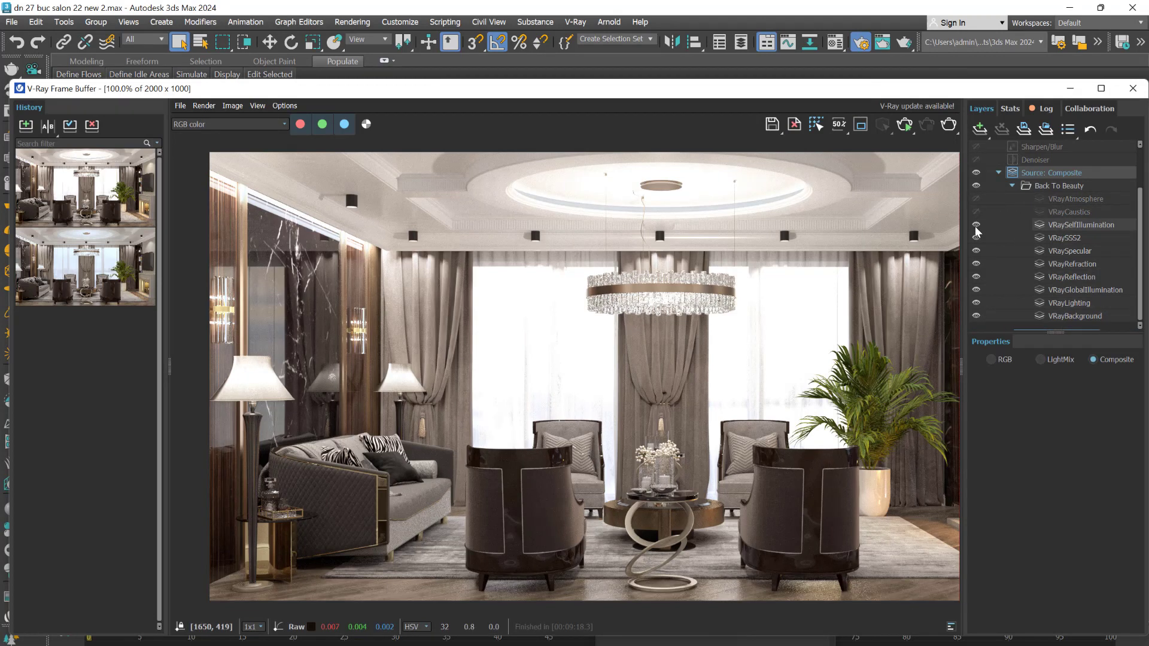
{"action": "left_click", "coordinate": [976, 225]}
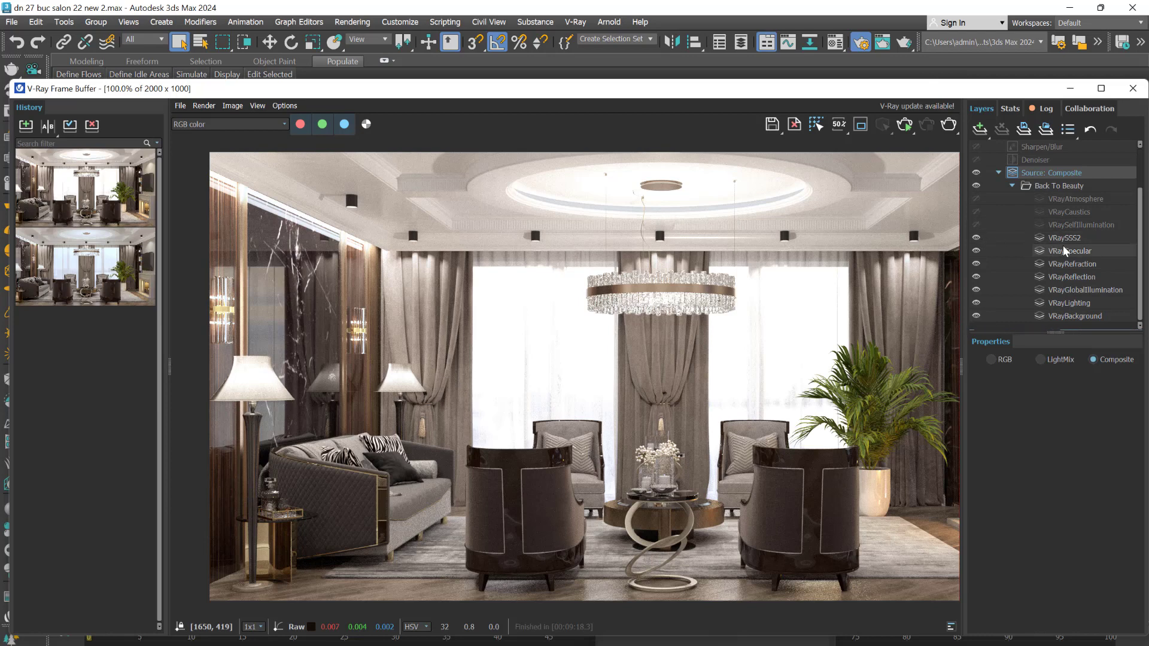
{"action": "left_click", "coordinate": [976, 237]}
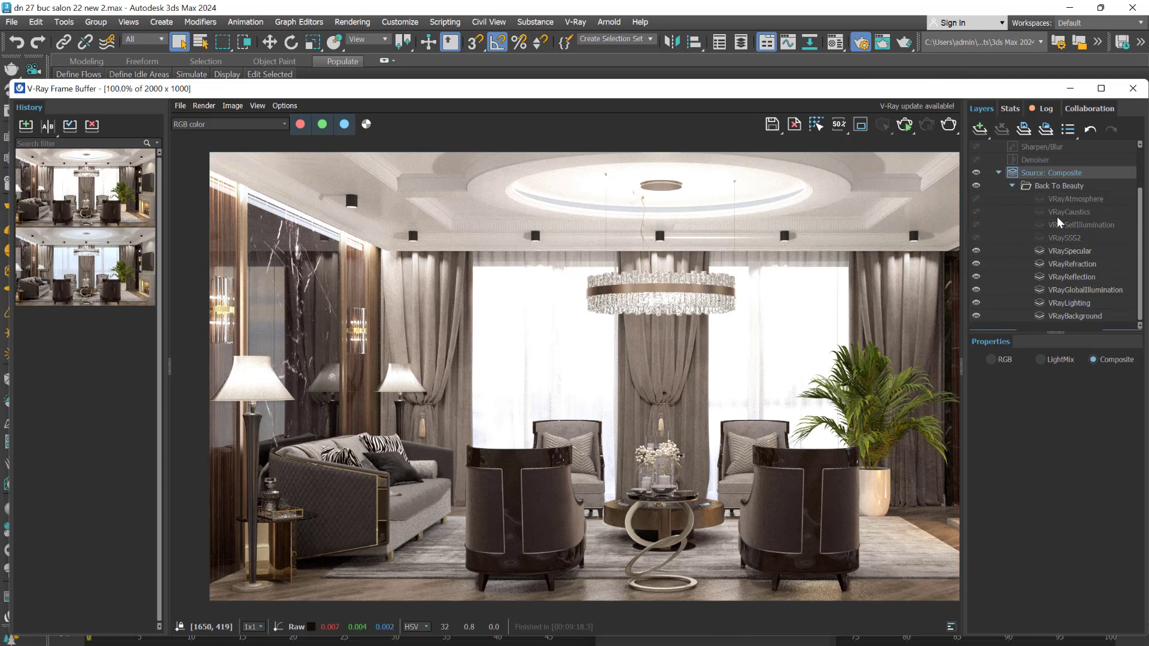
- Switch the VRaySpecular layer off and on to compare its effect on the render, leaving it hidden
{"action": "left_click", "coordinate": [977, 252]}
{"action": "left_click", "coordinate": [976, 251]}
{"action": "left_click", "coordinate": [976, 252]}
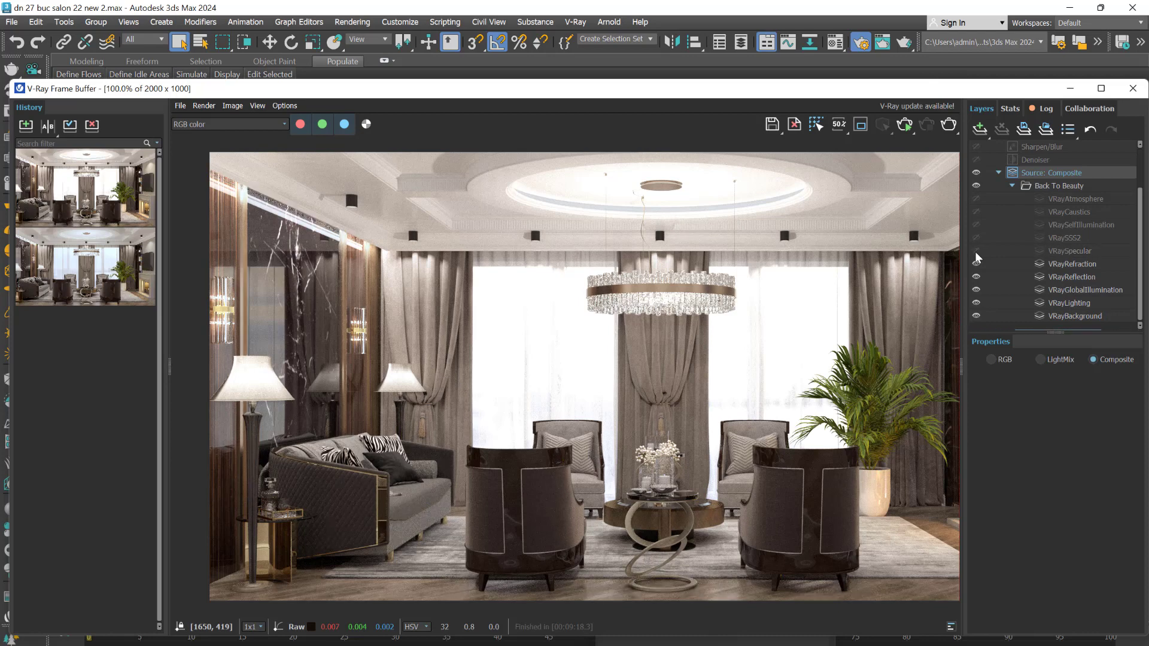
{"action": "left_click", "coordinate": [976, 252]}
{"action": "left_click", "coordinate": [977, 252]}
{"action": "left_click", "coordinate": [977, 252]}
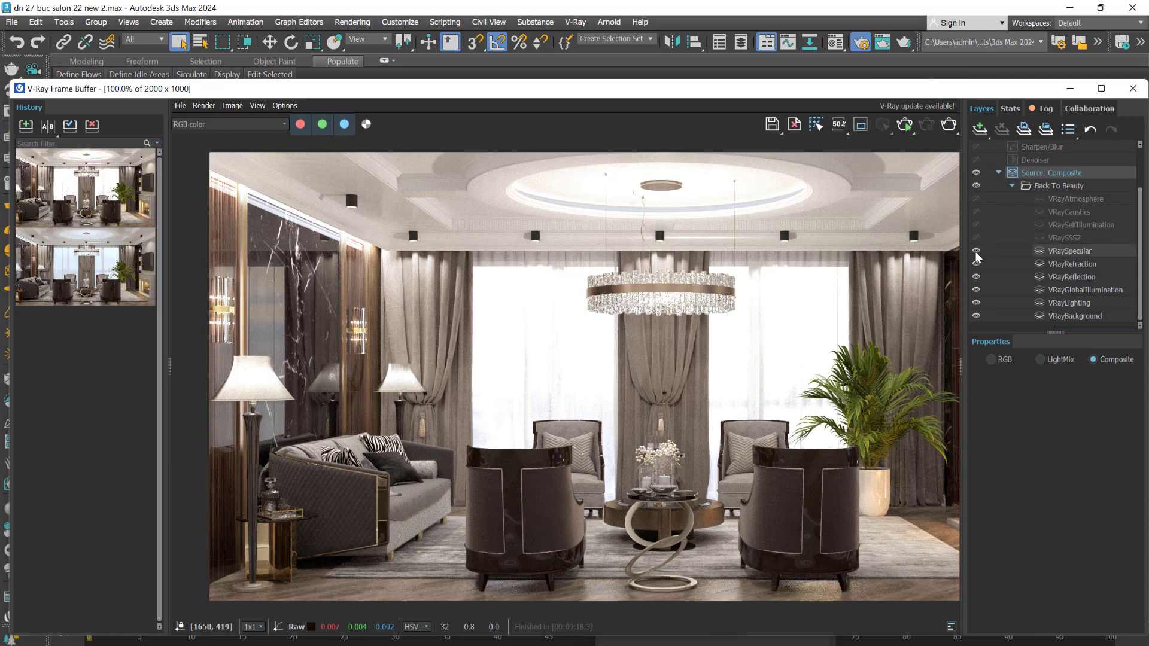
{"action": "left_click", "coordinate": [976, 252]}
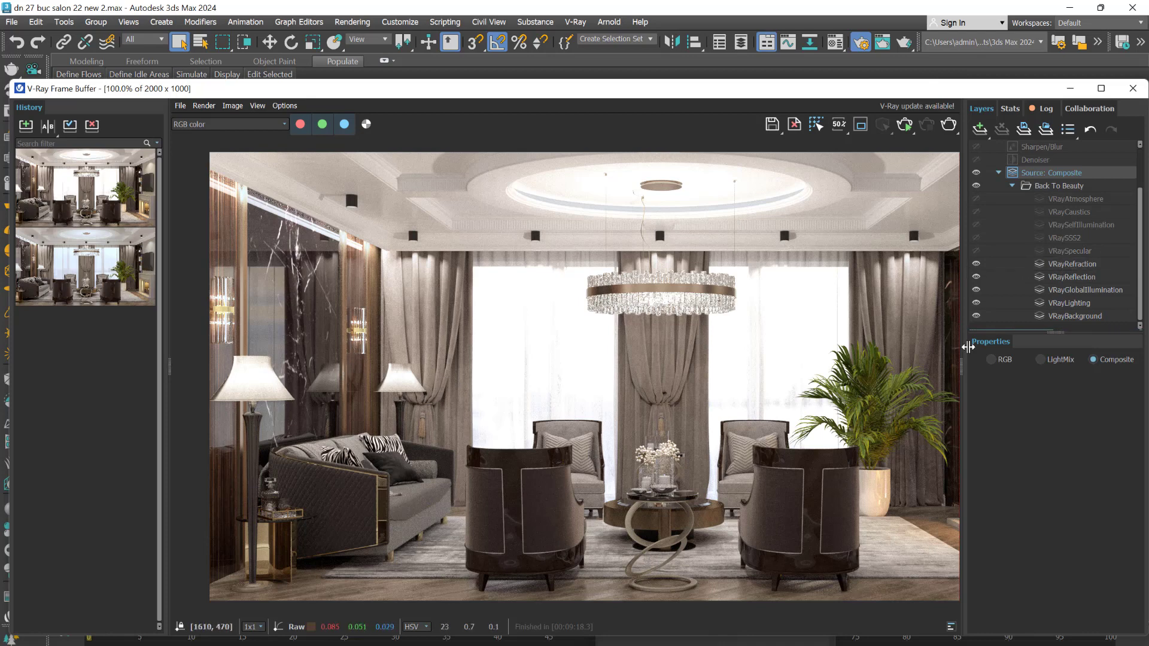
- Switch the VRayRefraction layer off and on to compare its effect on the glass and chandelier, leaving it hidden
{"action": "left_click", "coordinate": [976, 265]}
{"action": "left_click", "coordinate": [977, 265]}
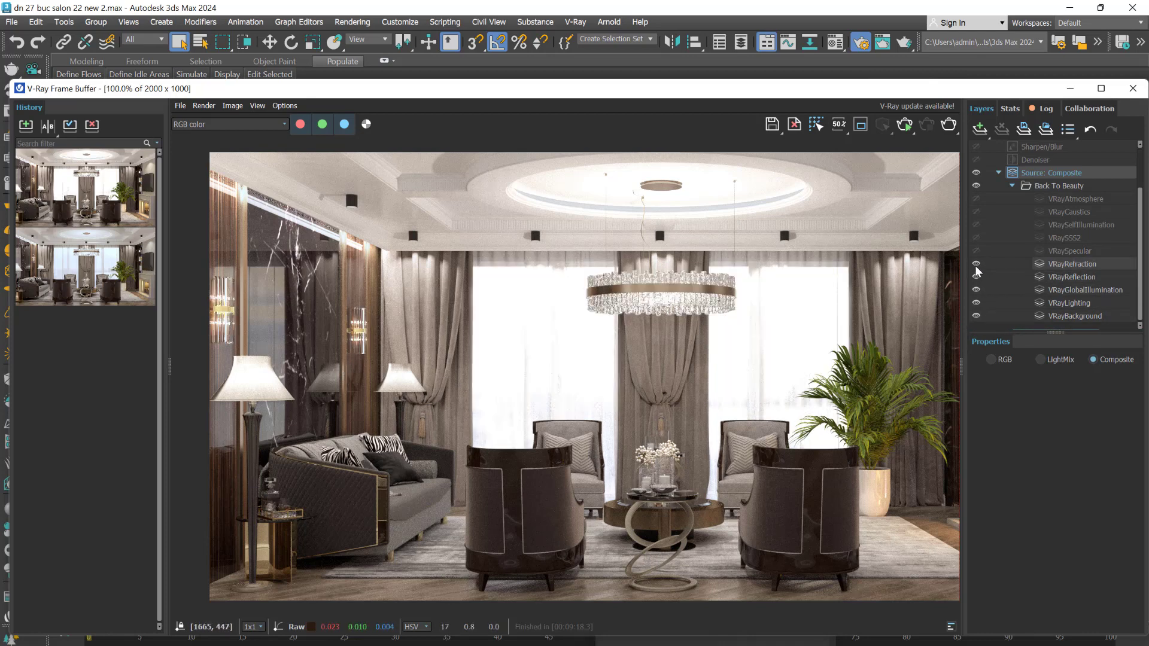
{"action": "left_click", "coordinate": [976, 265]}
{"action": "left_click", "coordinate": [976, 265]}
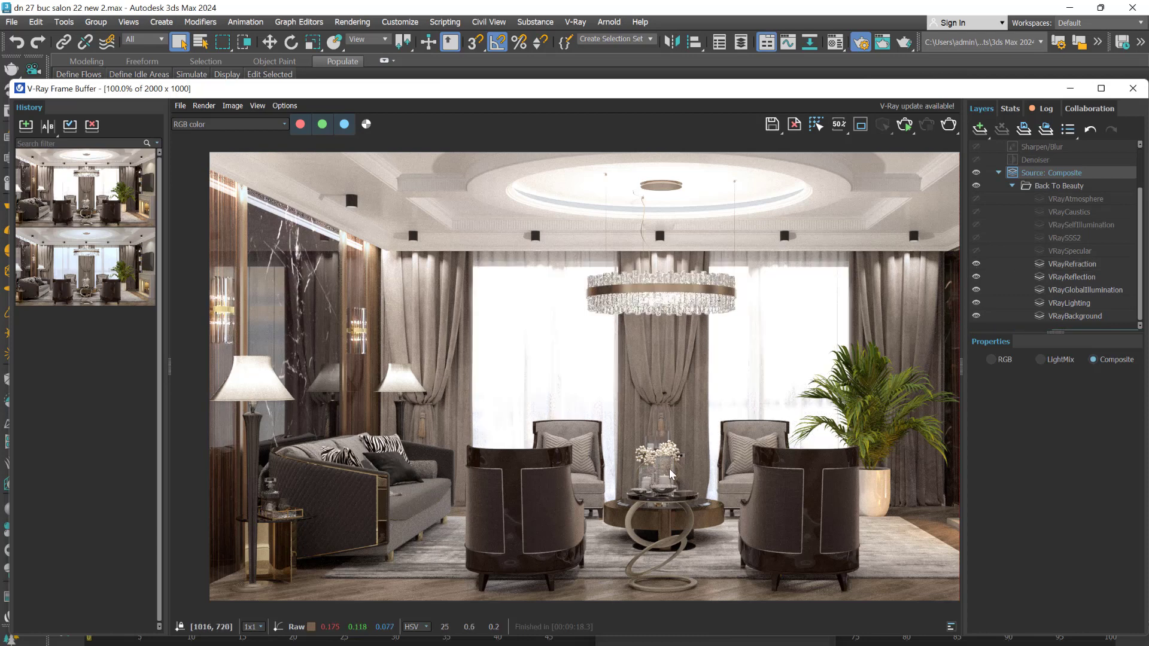
{"action": "left_click", "coordinate": [977, 266]}
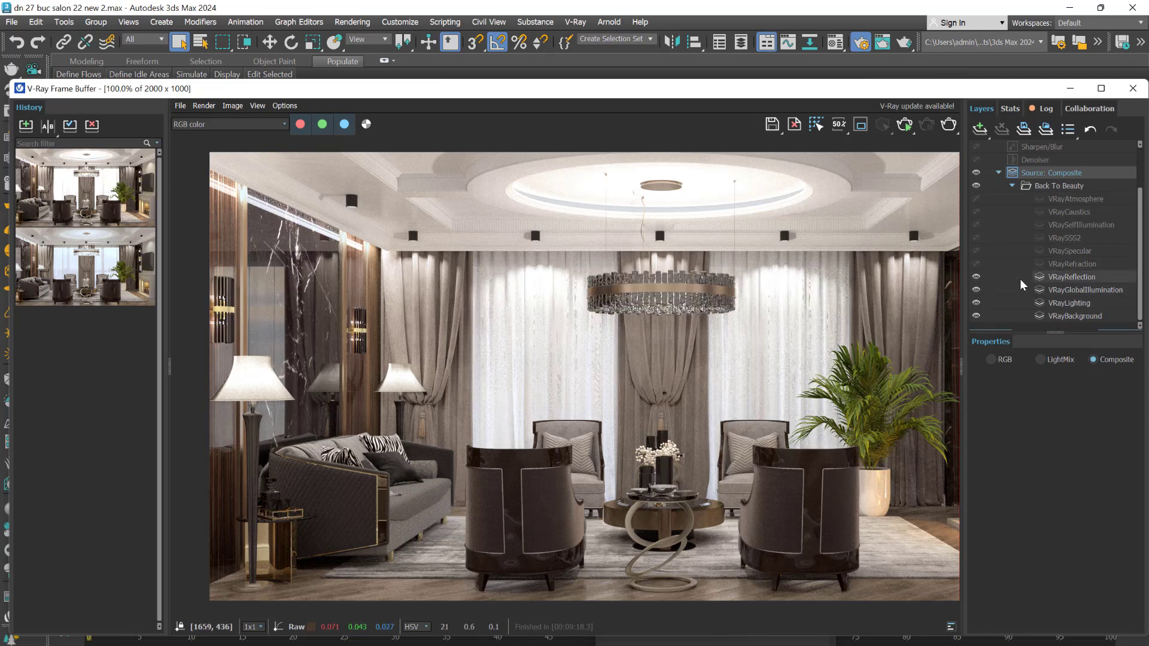
- Switch the VRayReflection layer off and on to compare its effect on the shiny materials, leaving it hidden
{"action": "left_click", "coordinate": [976, 278]}
{"action": "left_click", "coordinate": [976, 278]}
{"action": "left_click", "coordinate": [977, 278]}
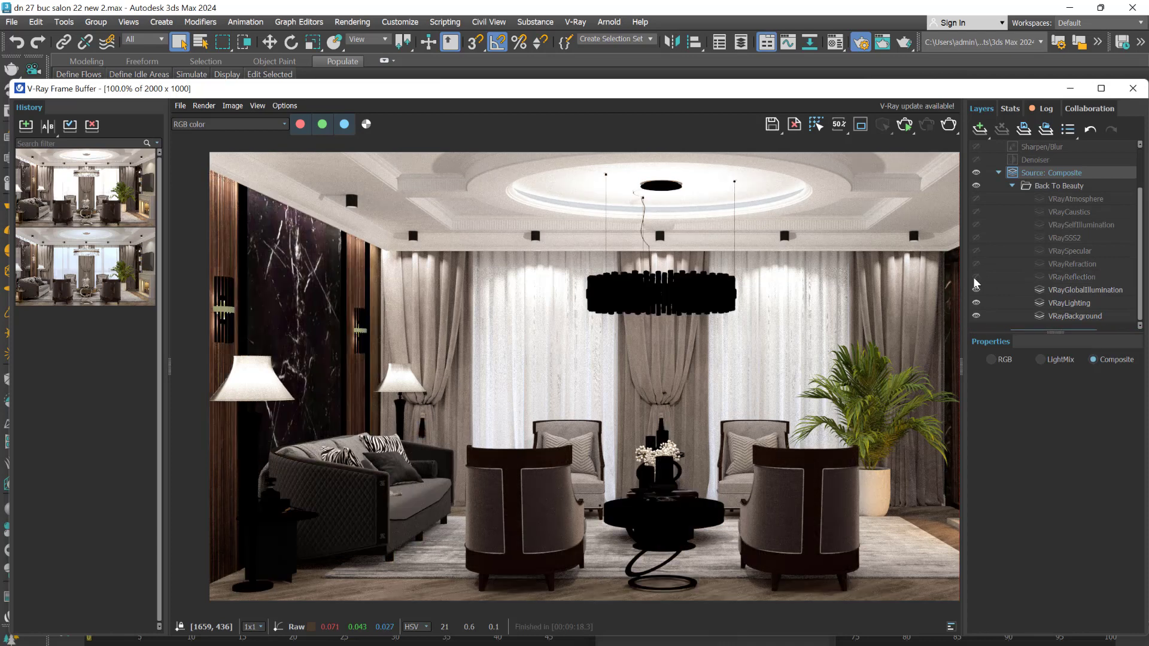
{"action": "left_click", "coordinate": [977, 279]}
{"action": "left_click", "coordinate": [977, 279]}
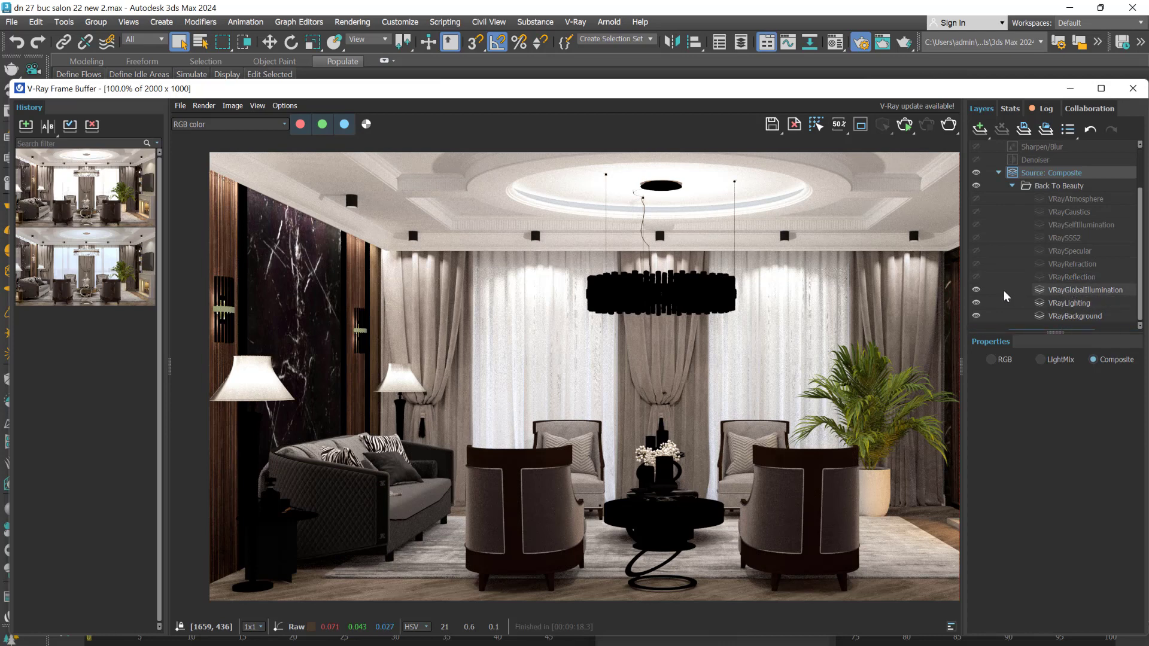
- Switch the VRayGlobalIllumination layer off and back on to compare its contribution to the render
{"action": "left_click", "coordinate": [976, 289]}
{"action": "left_click", "coordinate": [977, 289]}
{"action": "left_click", "coordinate": [976, 290]}
{"action": "left_click", "coordinate": [976, 290]}
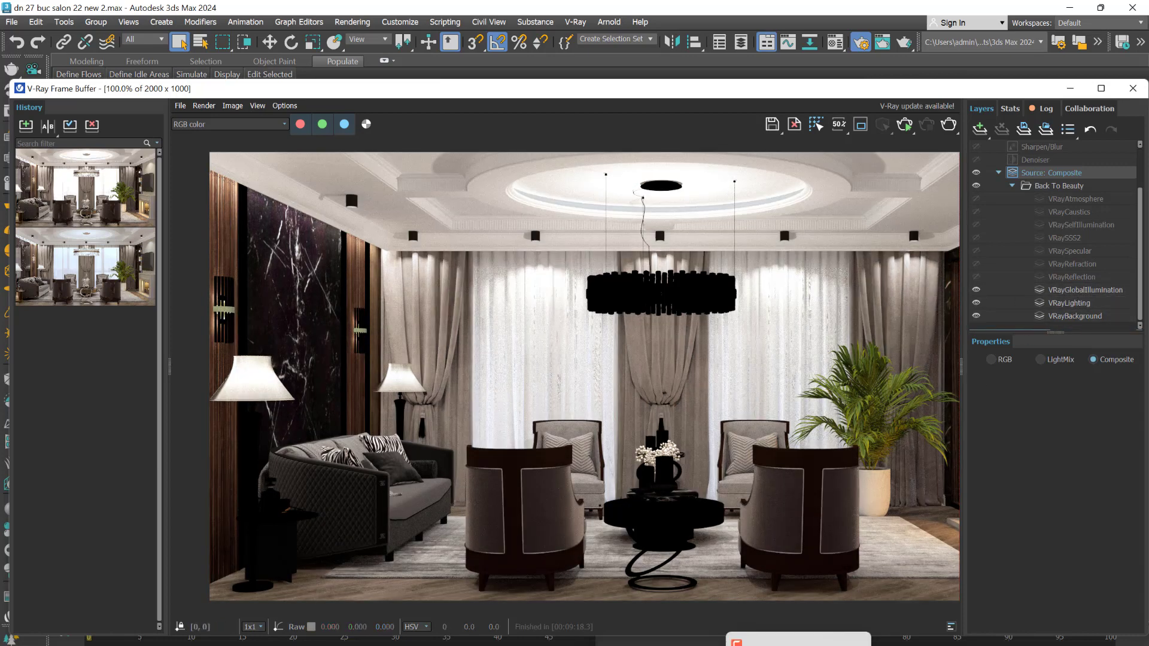
- Compare the direct light and GI reference images in Photoshop with the render while VRayGlobalIllumination is hidden, returning to 3ds Max
{"action": "left_click", "coordinate": [377, 604]}
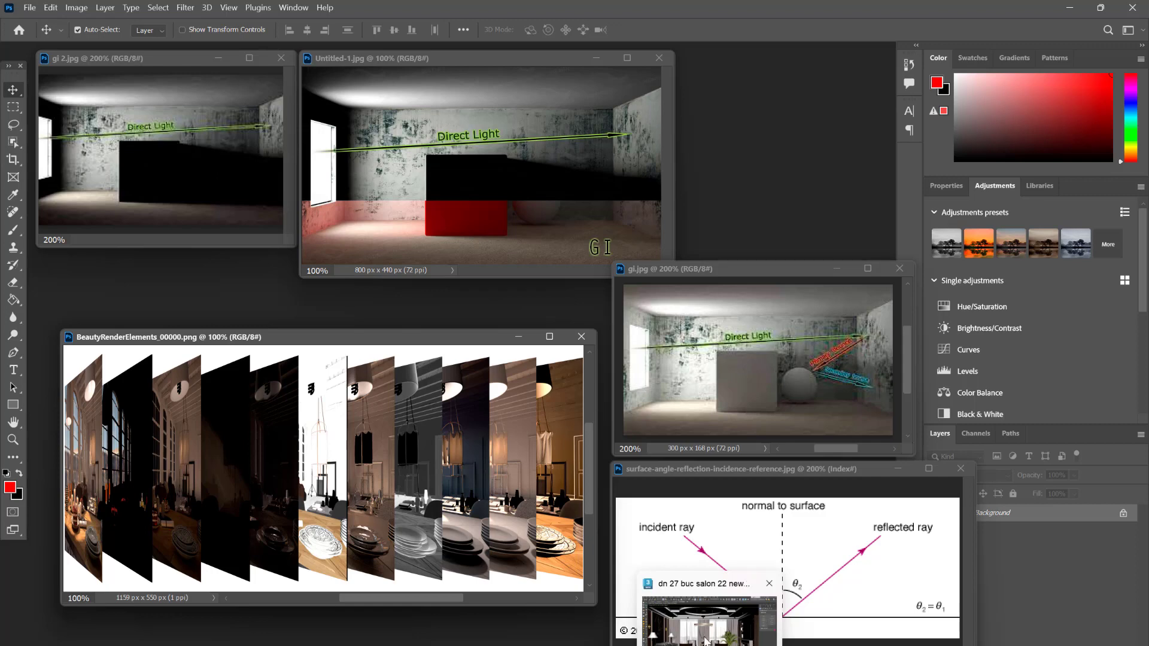
{"action": "left_click", "coordinate": [707, 638]}
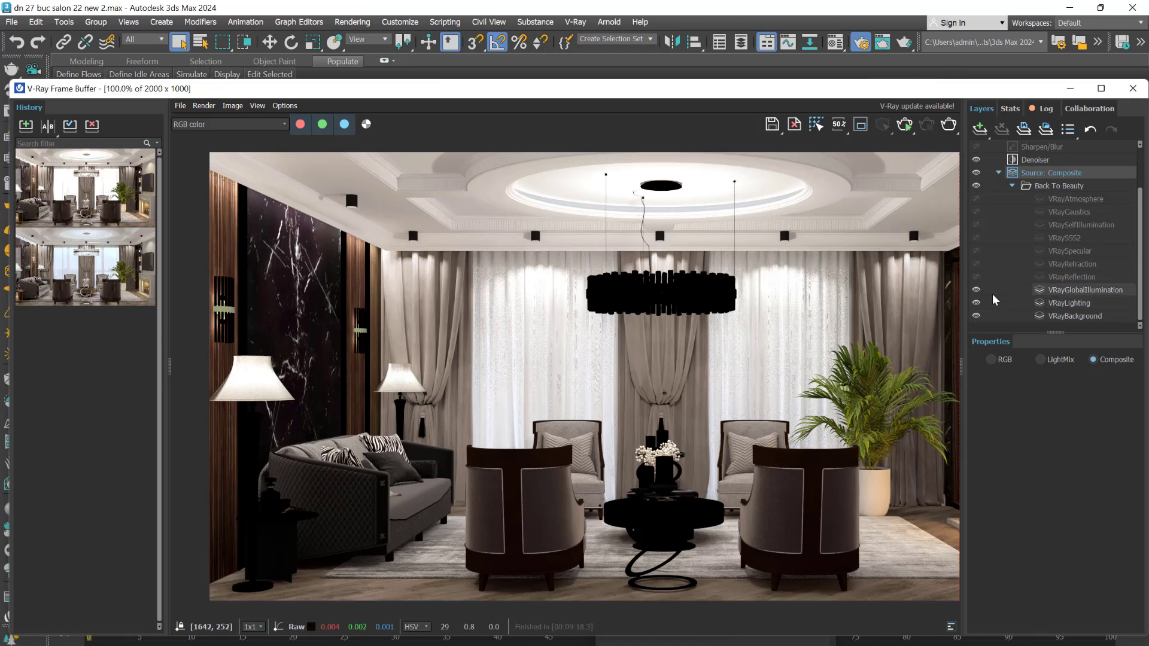
{"action": "left_click", "coordinate": [977, 292]}
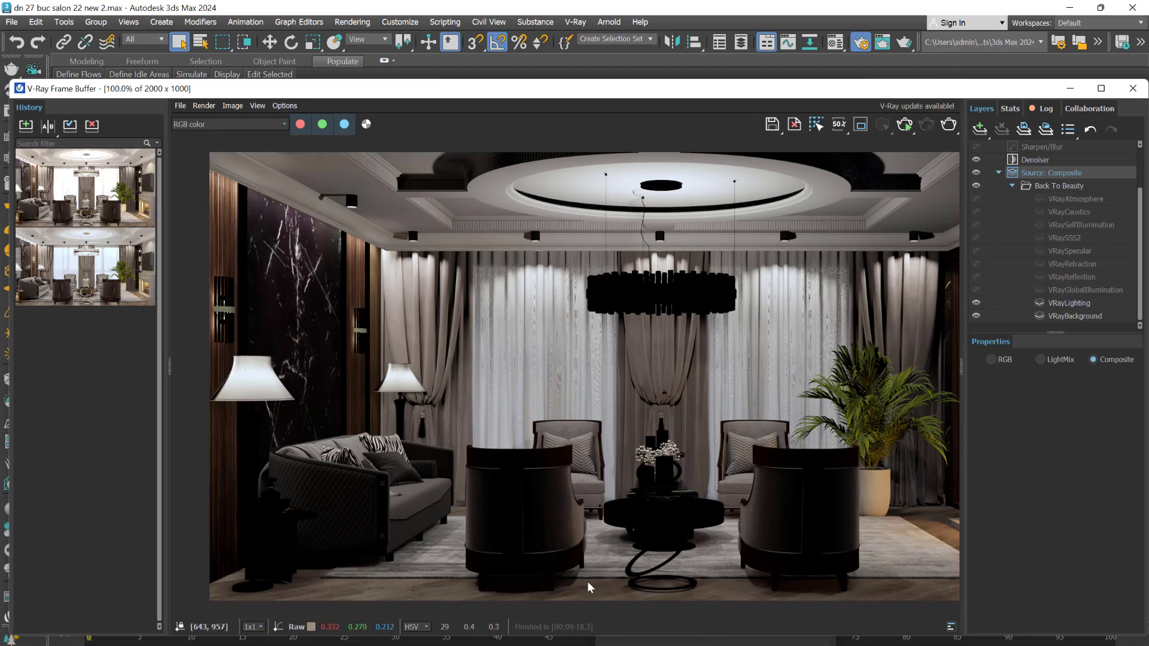
{"action": "mouse_move", "coordinate": [739, 643]}
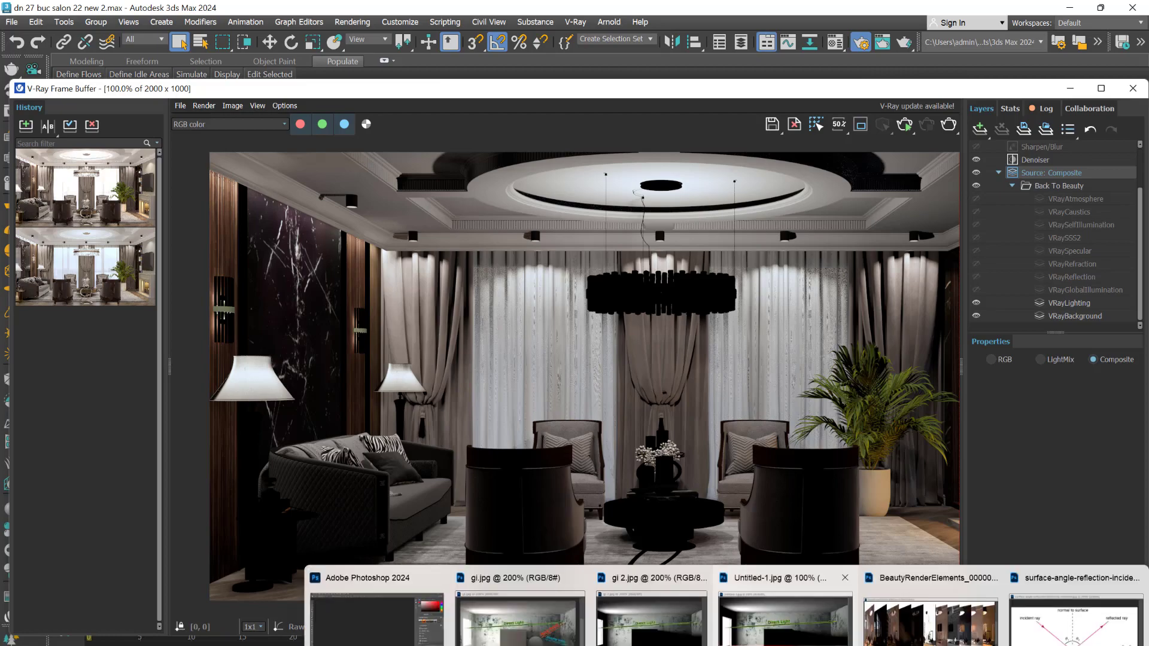
{"action": "left_click", "coordinate": [329, 634]}
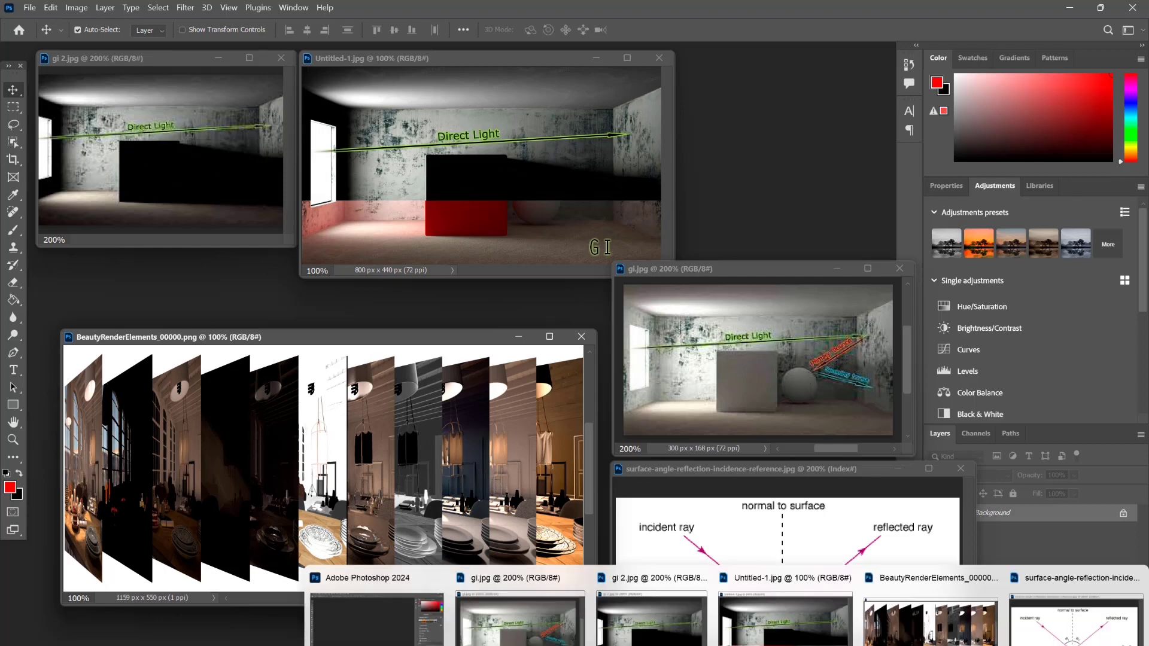
{"action": "mouse_move", "coordinate": [708, 645]}
{"action": "left_click", "coordinate": [719, 614]}
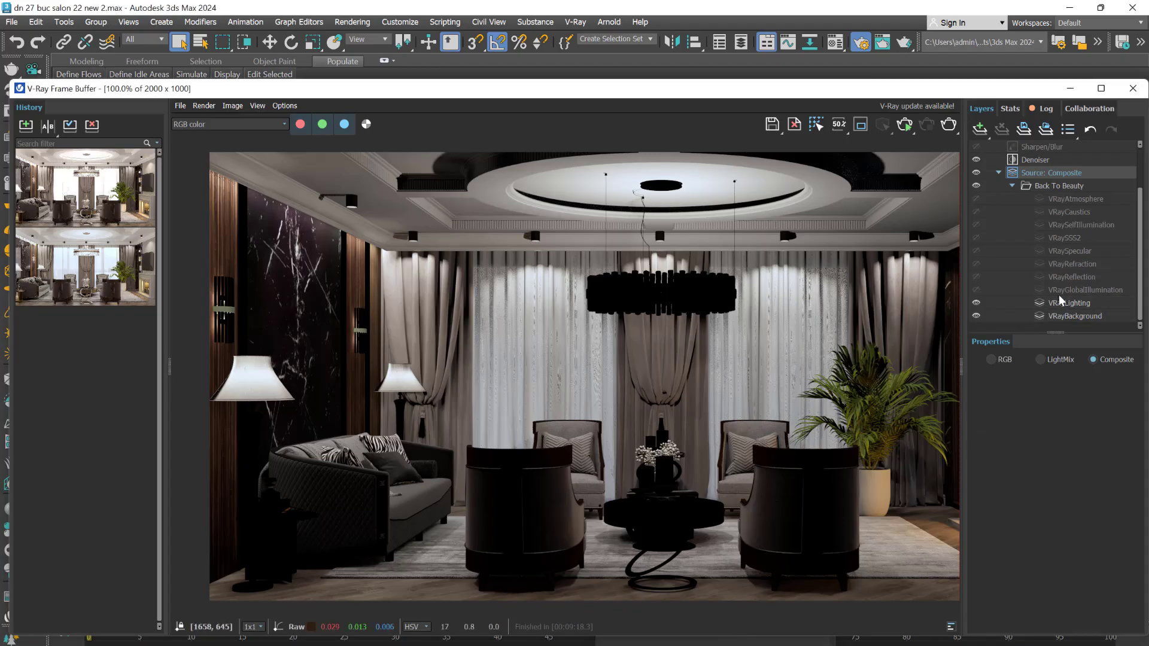
- Isolate the indirect light by showing VRayGlobalIllumination and hiding VRayLighting, and compare it with the reference images in Photoshop
{"action": "left_click", "coordinate": [977, 297]}
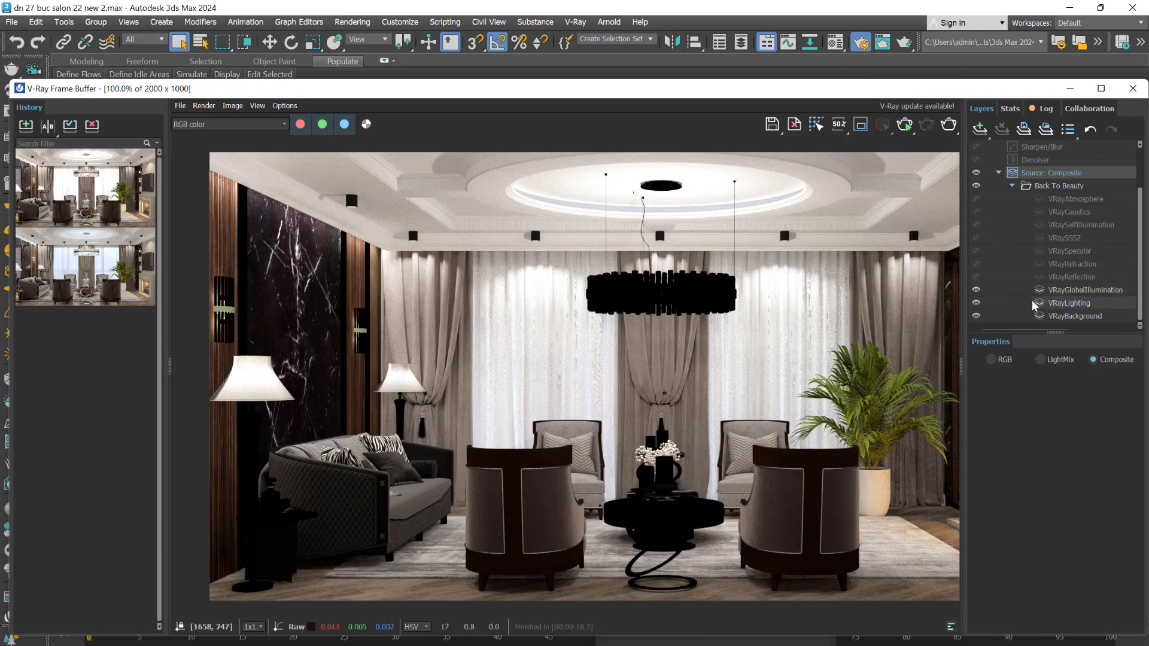
{"action": "left_click", "coordinate": [977, 304]}
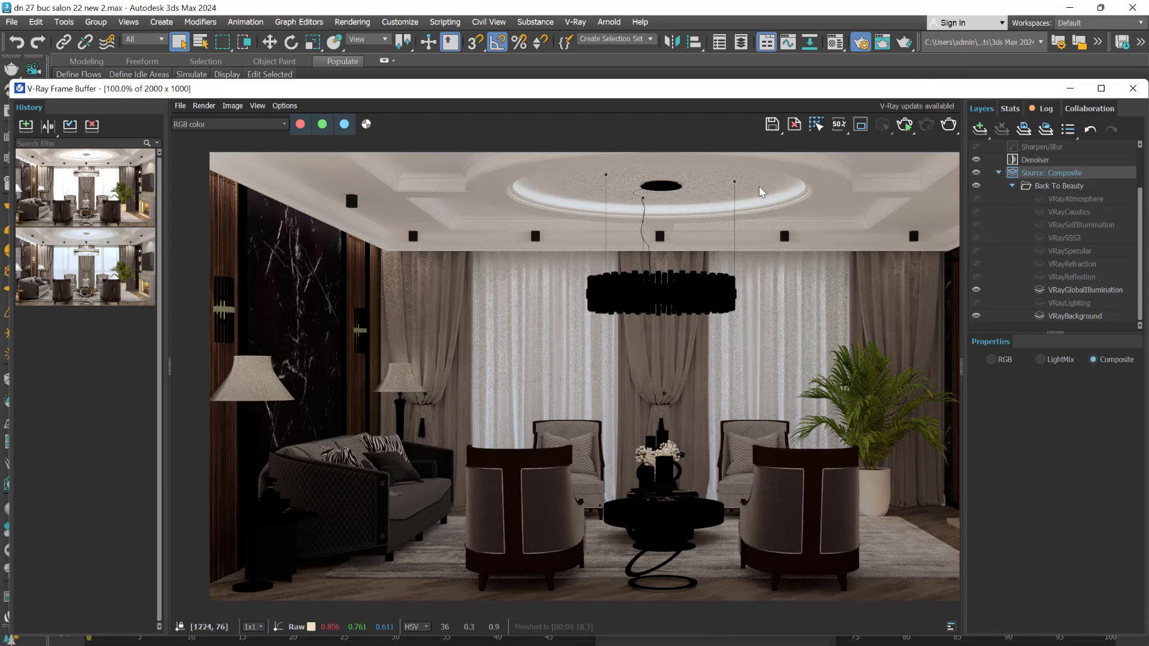
{"action": "mouse_move", "coordinate": [710, 645]}
{"action": "left_click_drag", "start_coordinate": [869, 93], "coordinate": [783, 91]}
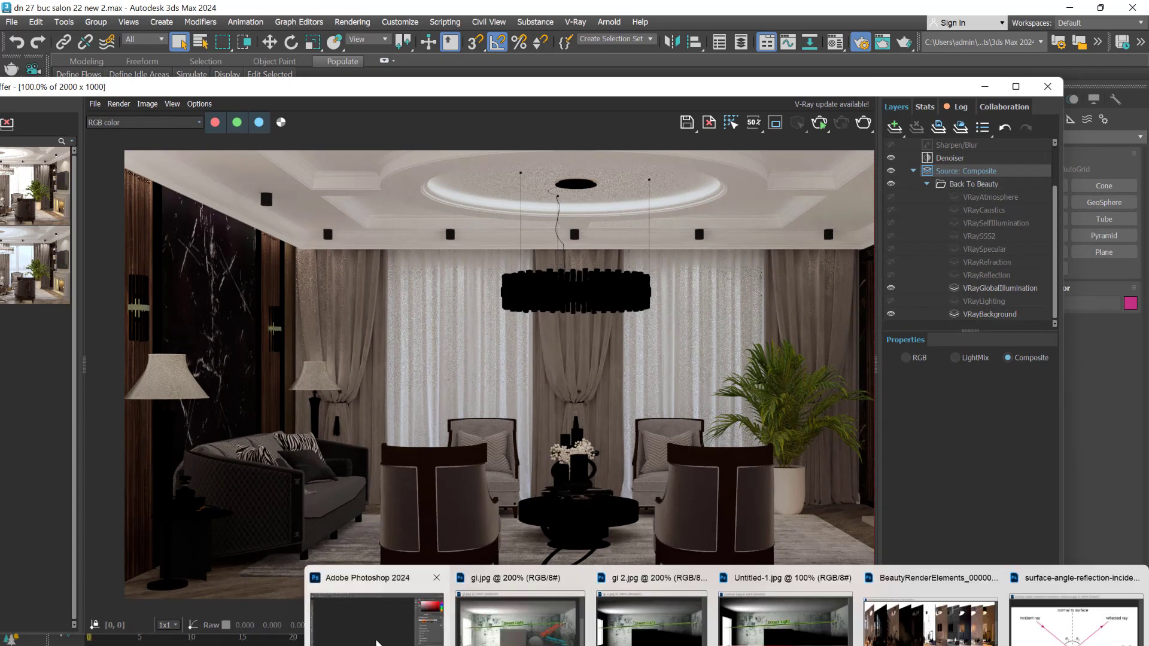
{"action": "left_click", "coordinate": [377, 643]}
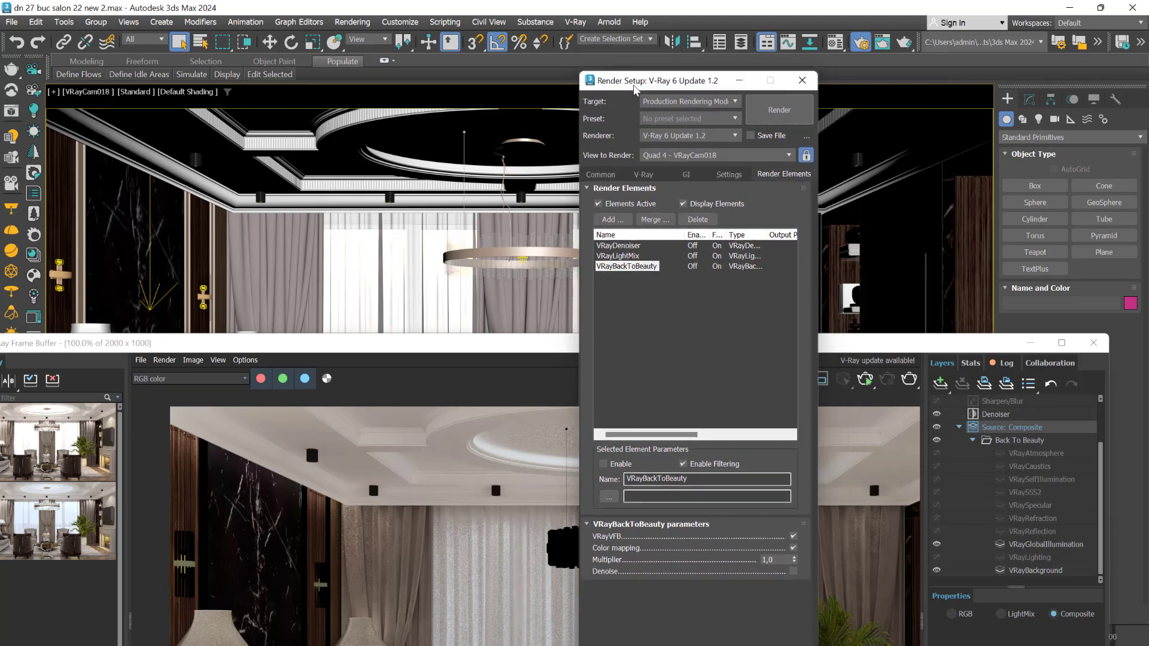
- Examine the V-Ray and render element settings, and locate VRayBackToBeauty in the list of available elements without adding it
{"action": "left_click", "coordinate": [644, 175]}
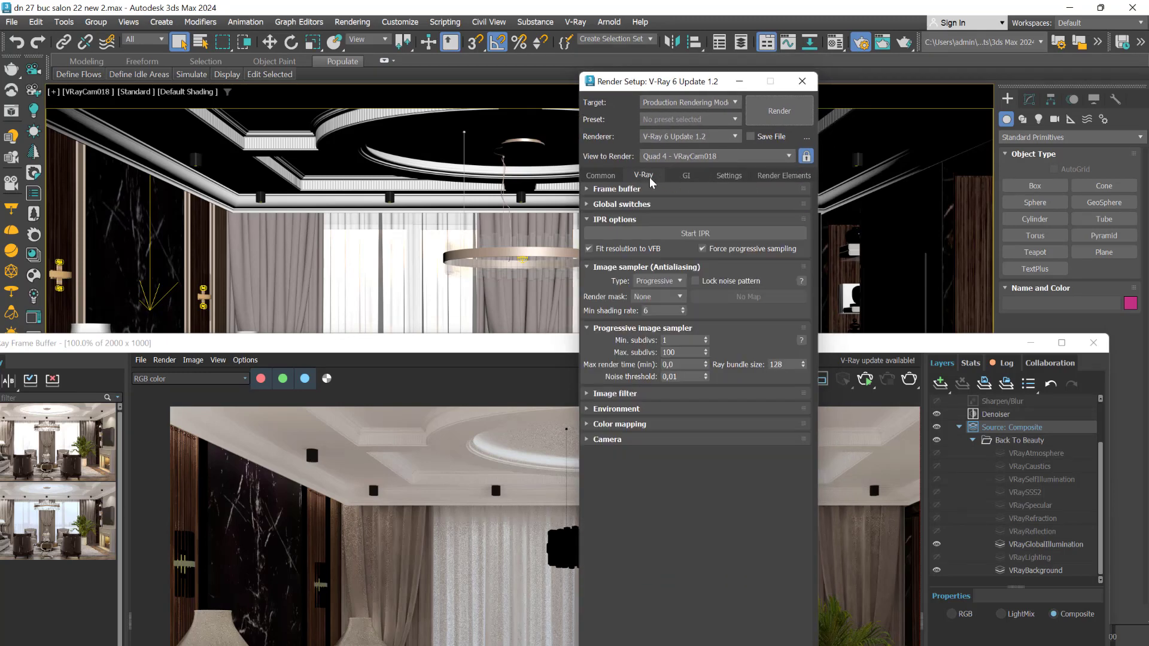
{"action": "left_click", "coordinate": [783, 176]}
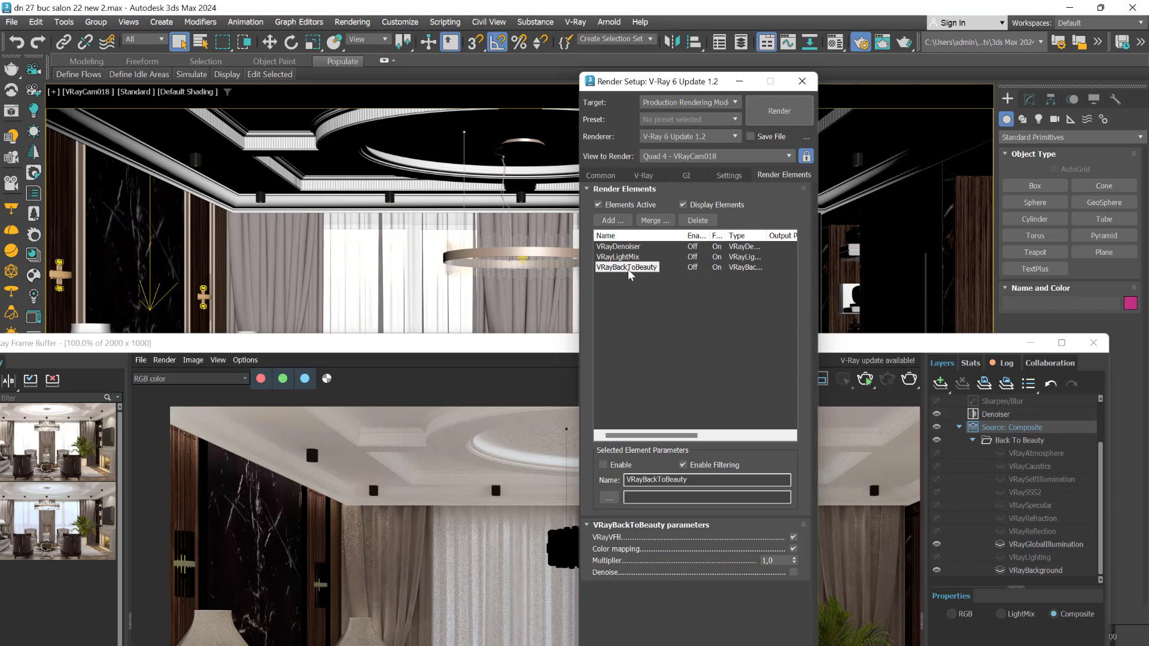
{"action": "left_click", "coordinate": [613, 220]}
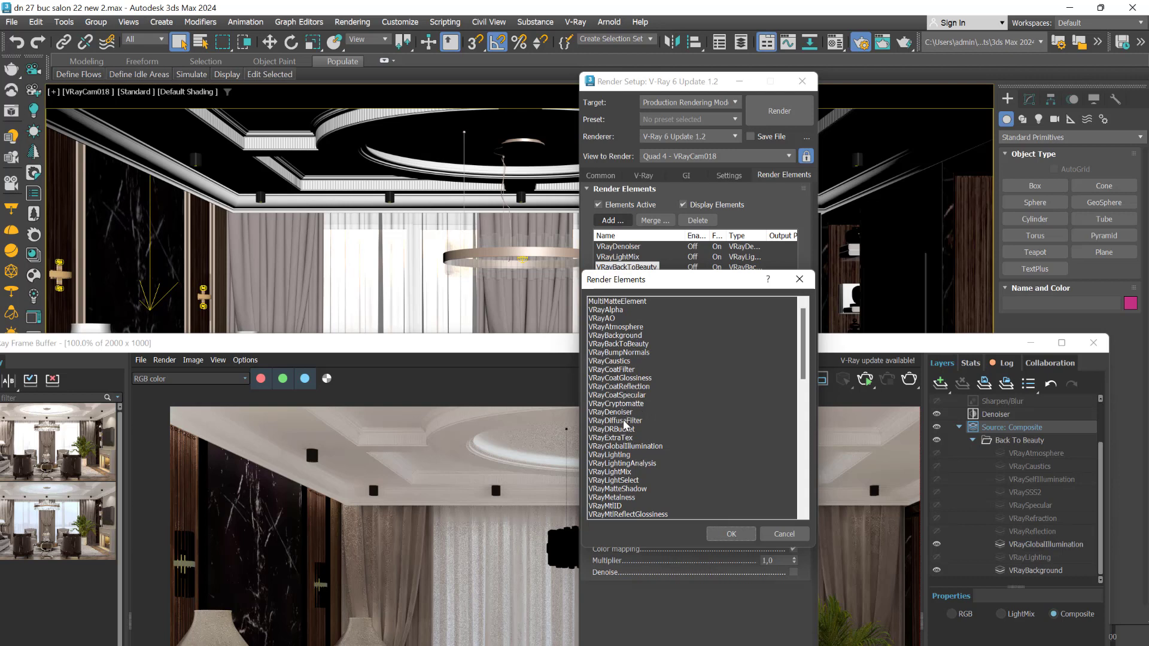
{"action": "left_click", "coordinate": [614, 347]}
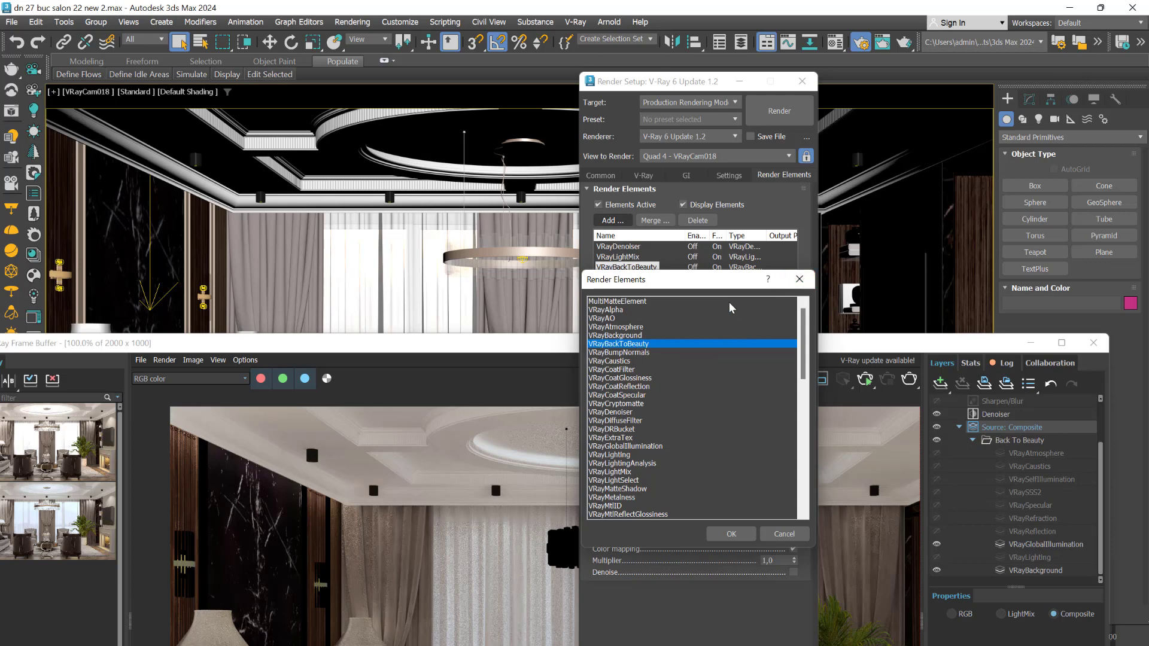
{"action": "left_click", "coordinate": [800, 283]}
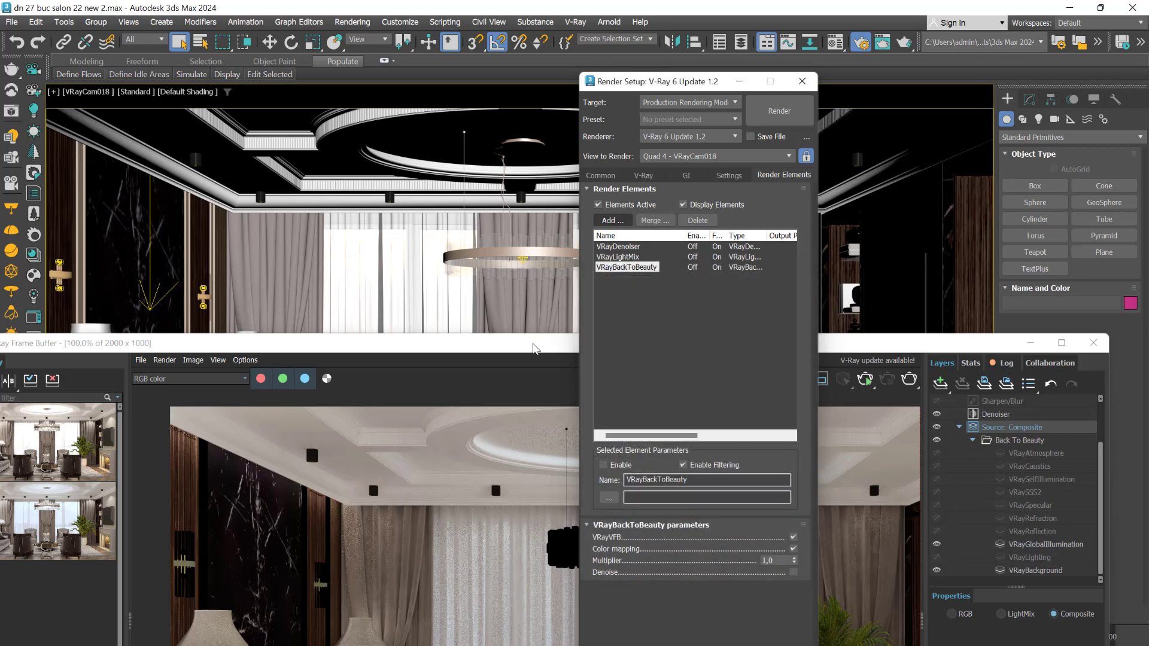
- Bring the frame buffer back into view, review the lighting reference images in Photoshop, and return to 3ds Max
{"action": "left_click_drag", "start_coordinate": [536, 348], "coordinate": [553, 171]}
{"action": "mouse_move", "coordinate": [738, 639]}
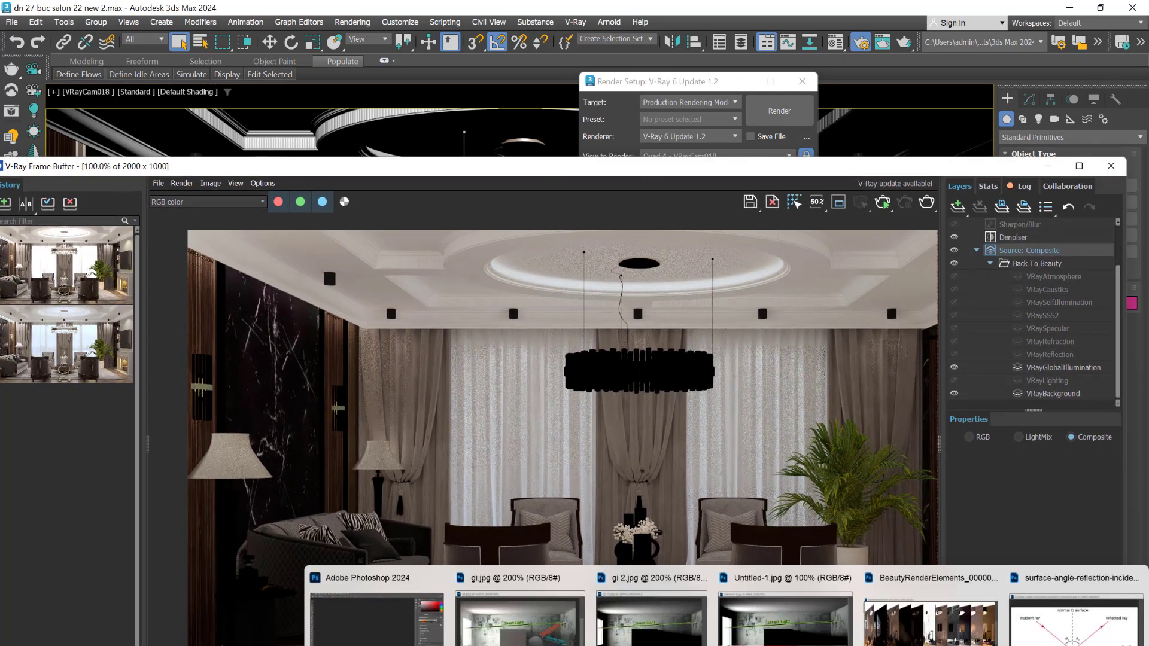
{"action": "left_click", "coordinate": [376, 605]}
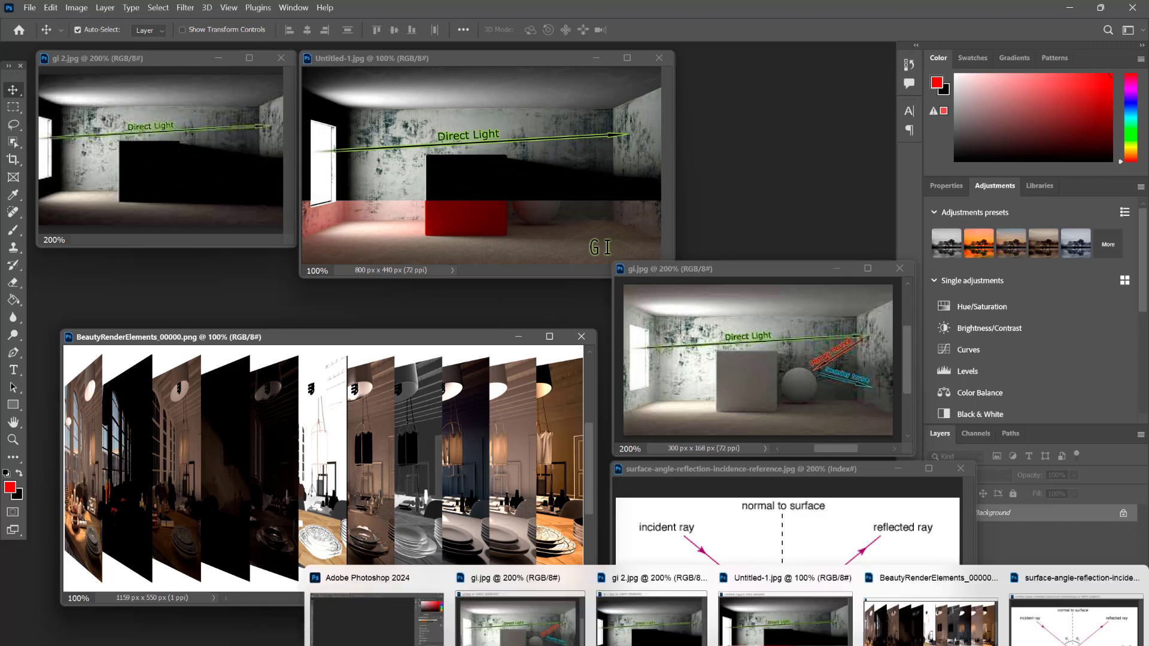
{"action": "mouse_move", "coordinate": [743, 639]}
{"action": "left_click", "coordinate": [742, 606]}
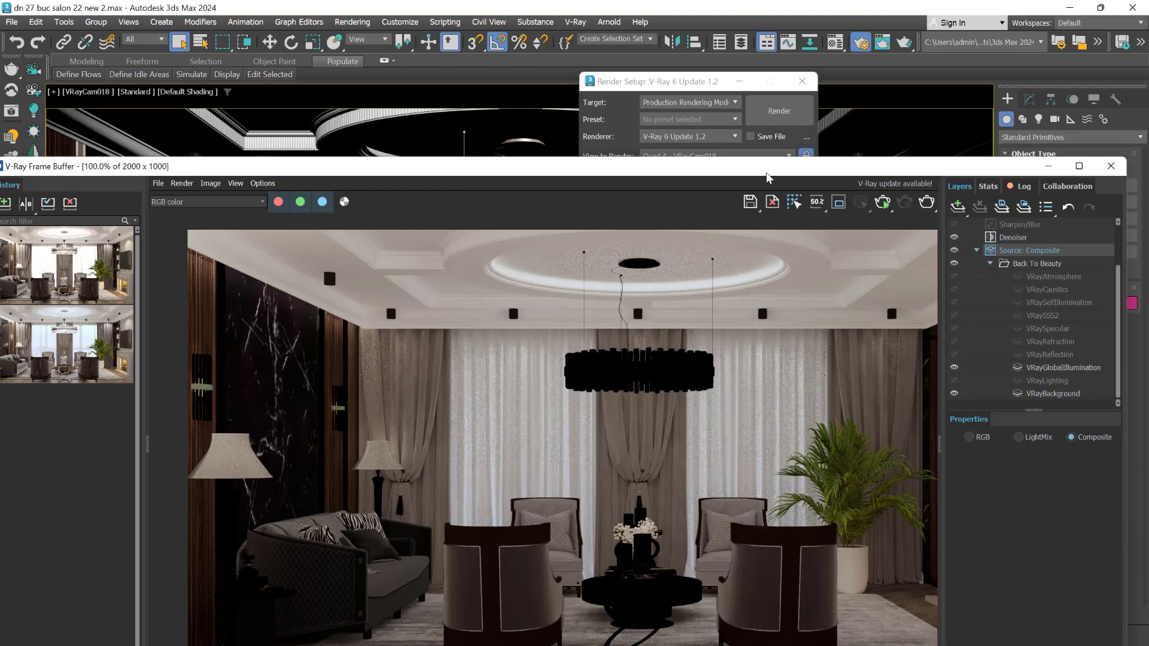
- Hide the VRayGlobalIllumination layer, show VRayLighting in the composite, and bring the Render Setup window forward
{"action": "left_click_drag", "start_coordinate": [767, 173], "coordinate": [704, 164]}
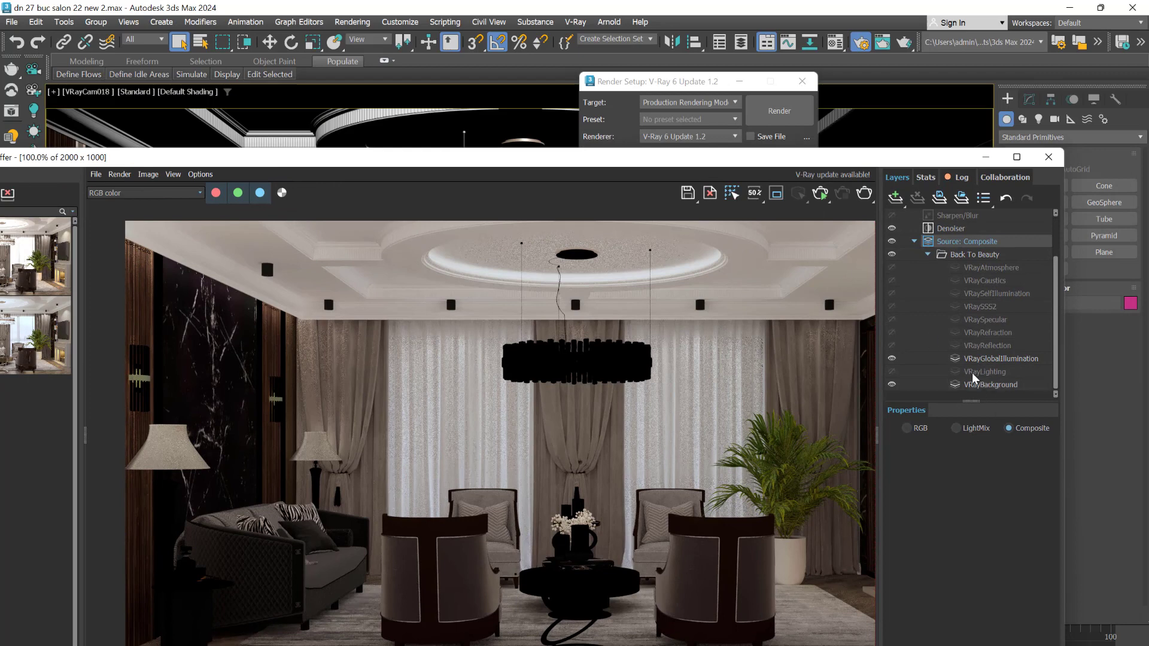
{"action": "left_click", "coordinate": [891, 359]}
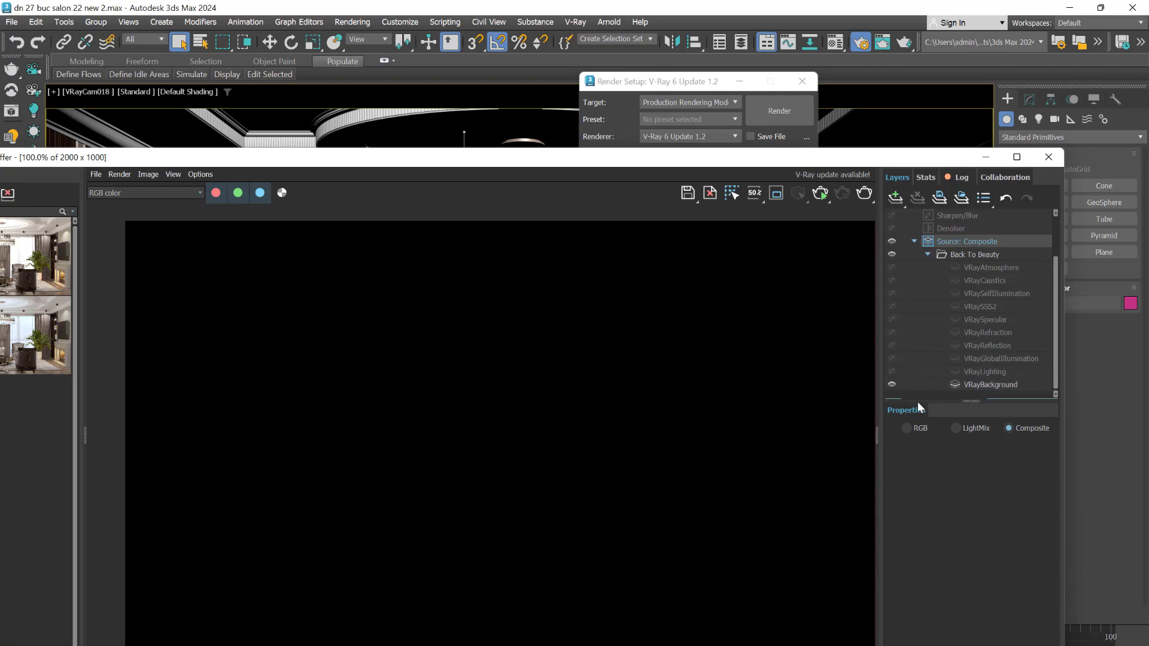
{"action": "left_click", "coordinate": [893, 373]}
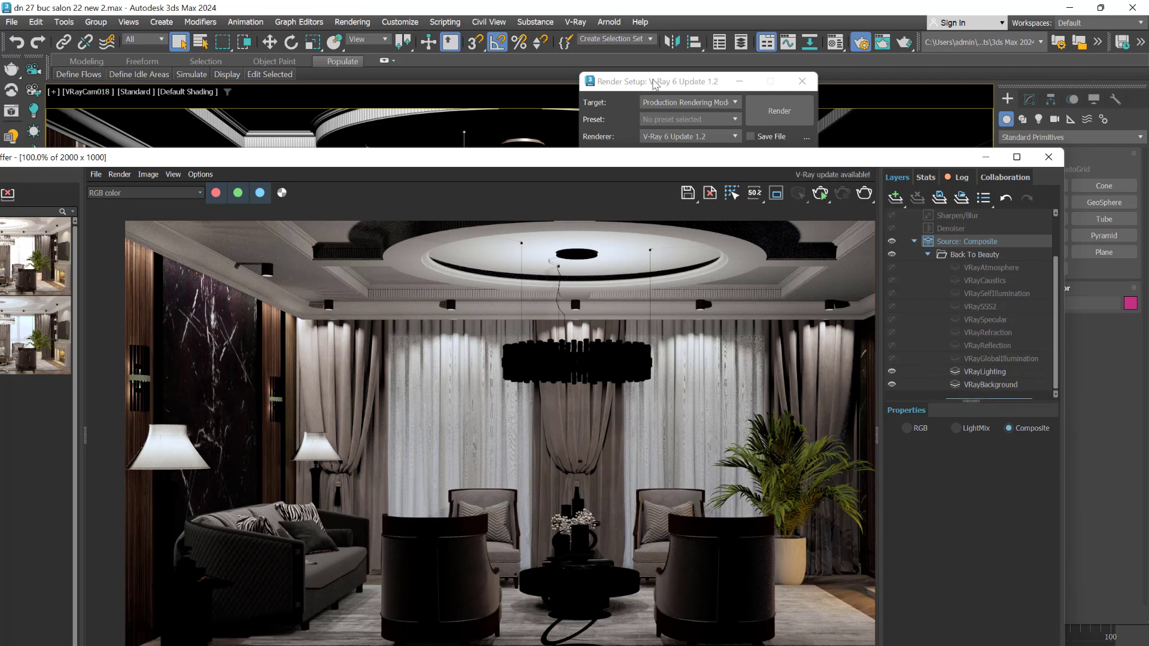
{"action": "left_click_drag", "start_coordinate": [645, 84], "coordinate": [634, 87]}
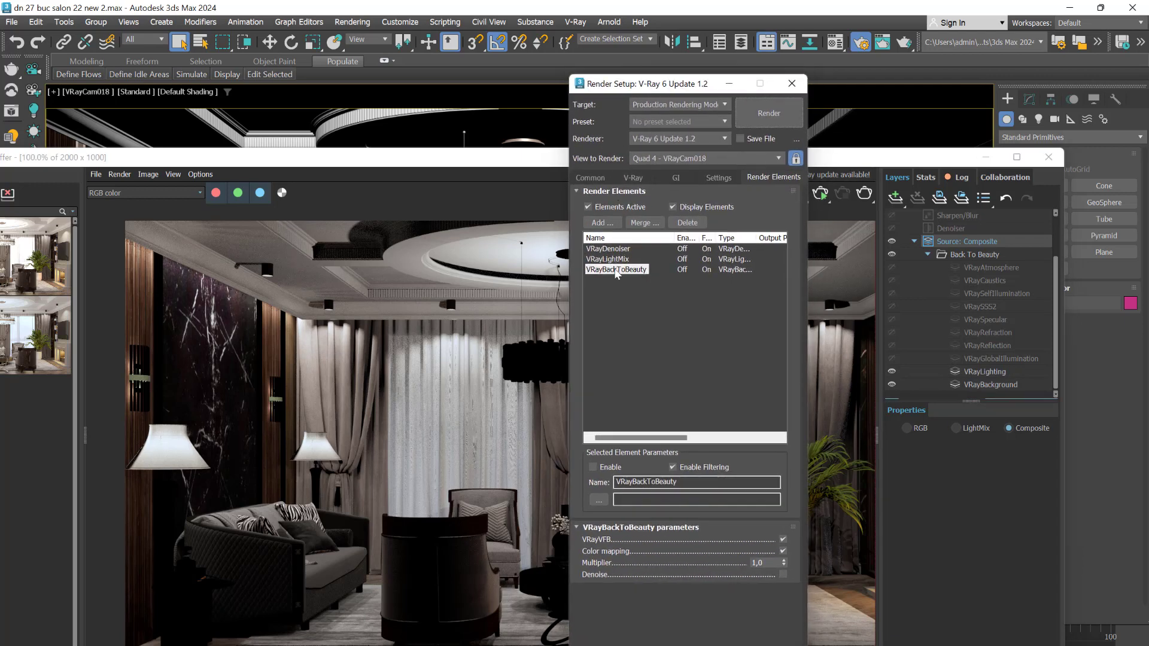
- Locate VRayLighting and VRayGlobalIllumination among the available render elements, review the Photoshop reference images, and close the element list without adding any
{"action": "left_click", "coordinate": [603, 223]}
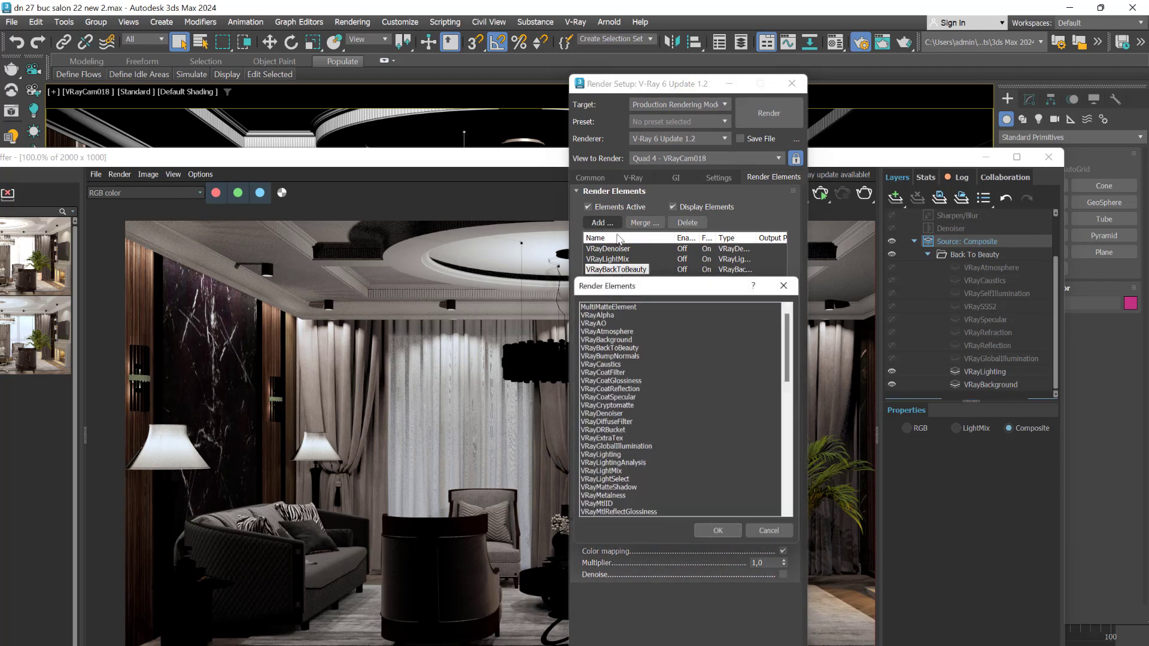
{"action": "scroll", "coordinate": [793, 333], "scroll_direction": "down", "scroll_amount": 5}
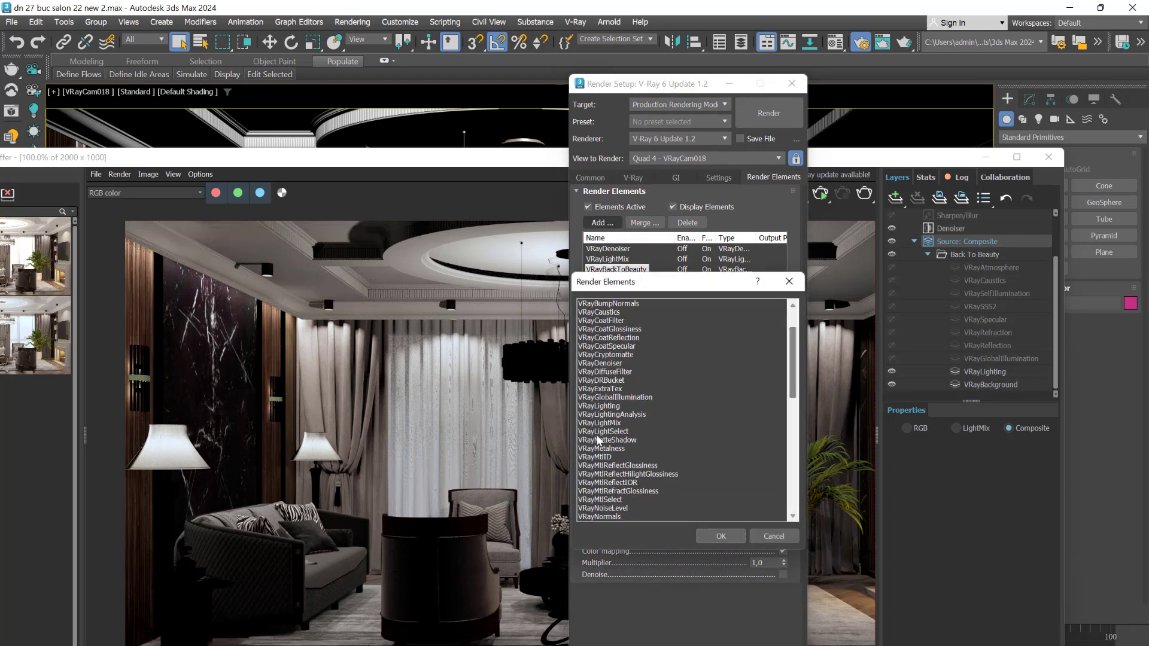
{"action": "left_click", "coordinate": [583, 407]}
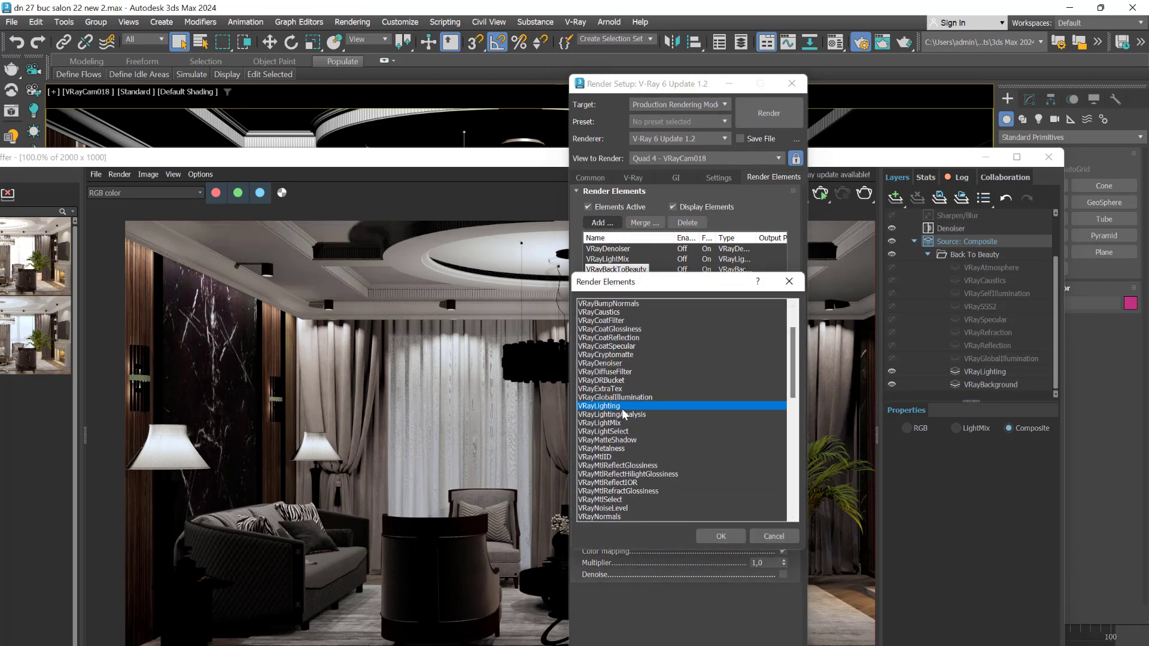
{"action": "left_click", "coordinate": [588, 397]}
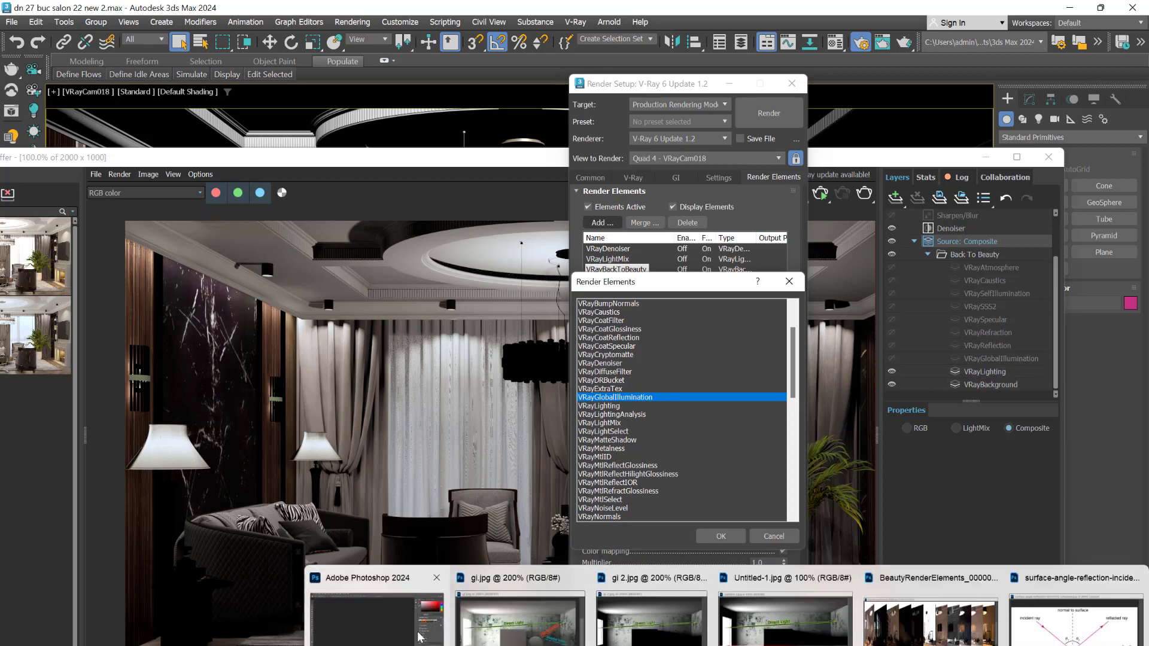
{"action": "left_click", "coordinate": [394, 631]}
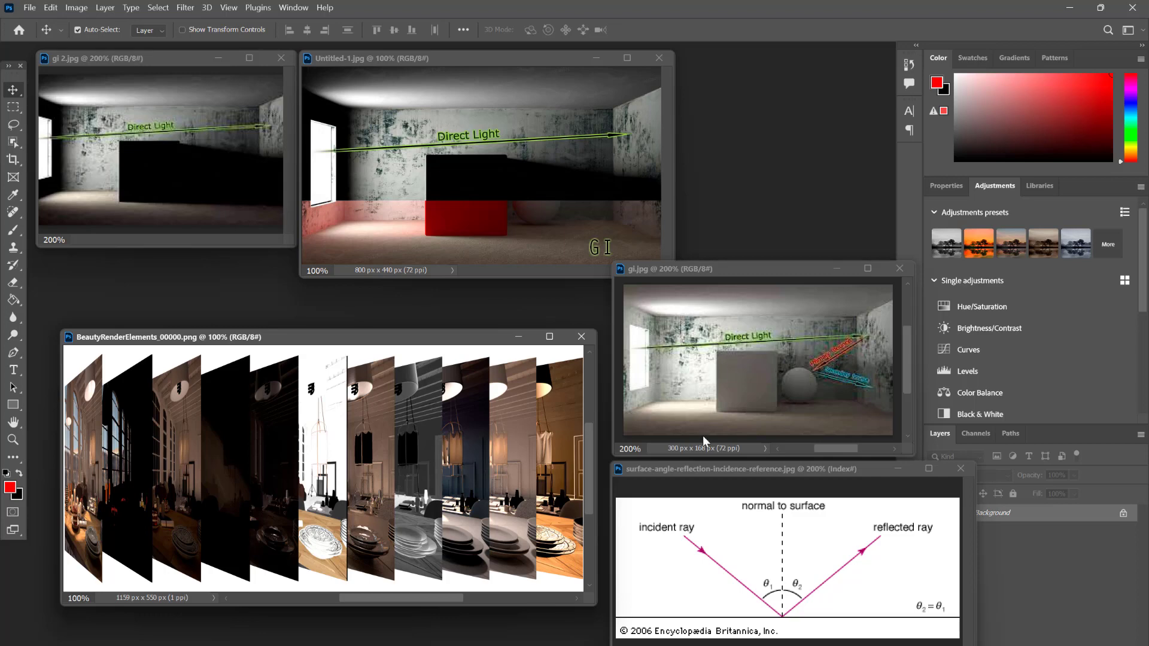
{"action": "left_click", "coordinate": [708, 634]}
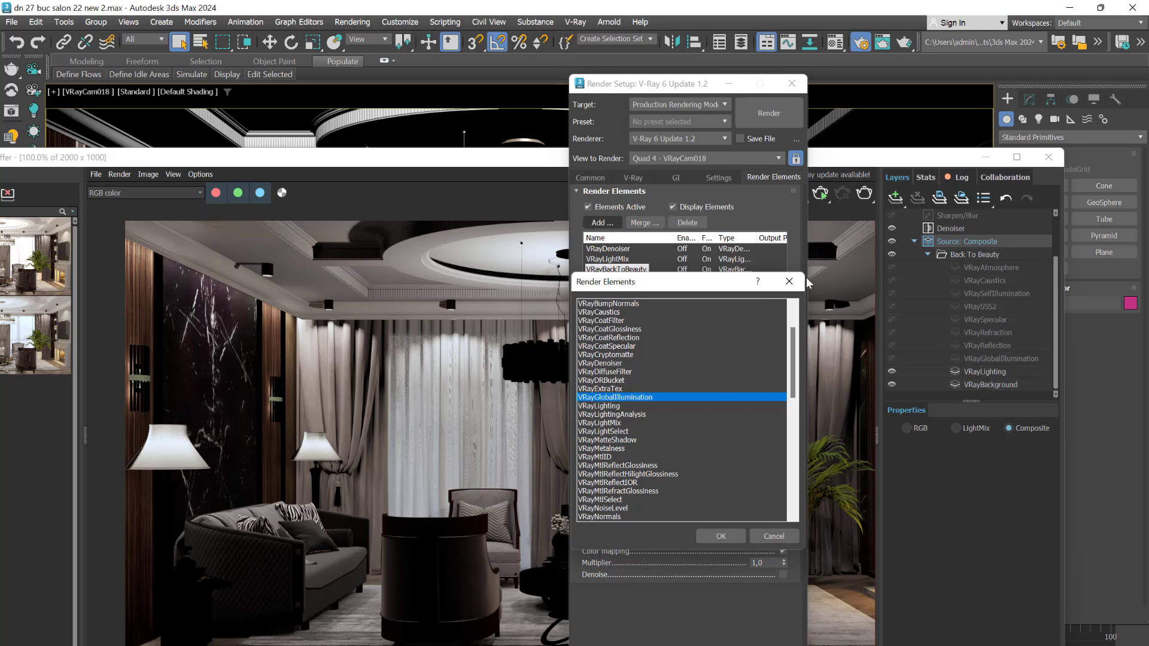
{"action": "left_click", "coordinate": [789, 282]}
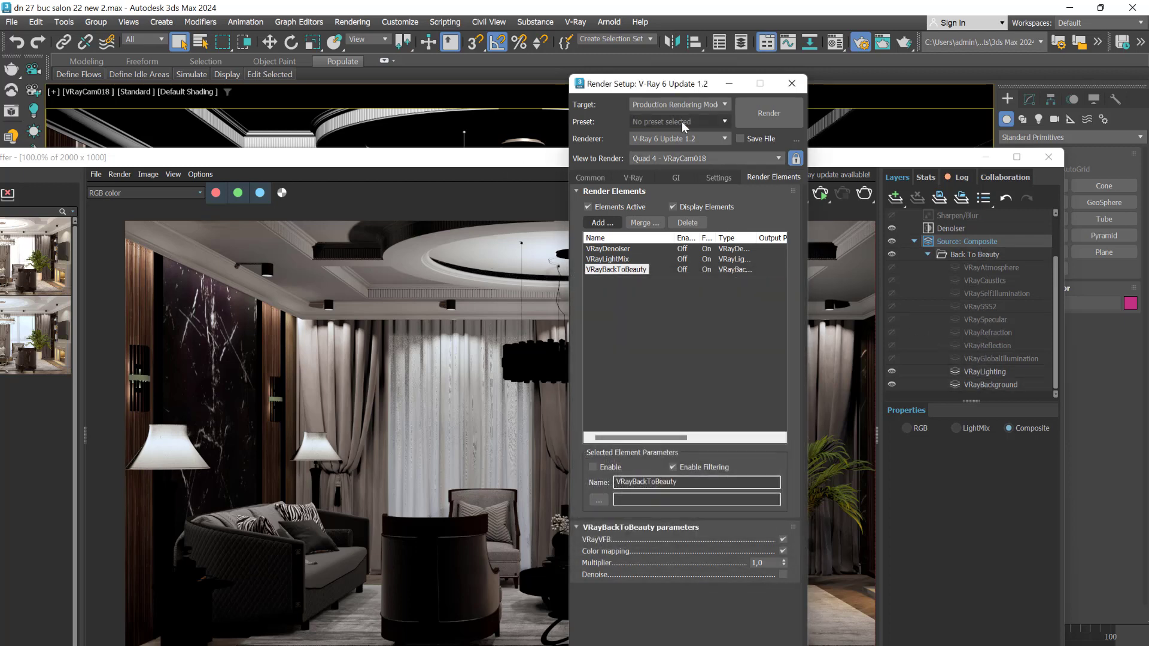
- Show every hidden Back To Beauty layer in the composite, from VRayGlobalIllumination up to VRayAtmosphere
{"action": "left_click_drag", "start_coordinate": [633, 87], "coordinate": [667, 140]}
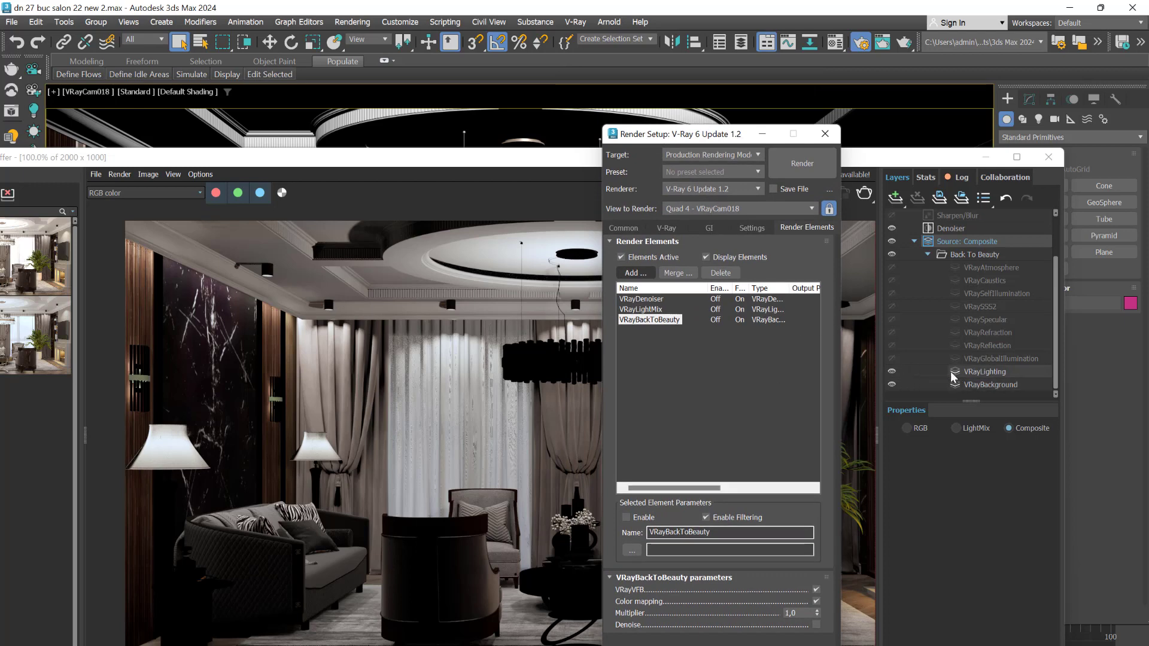
{"action": "left_click", "coordinate": [891, 359]}
{"action": "left_click", "coordinate": [892, 345]}
{"action": "left_click", "coordinate": [892, 333]}
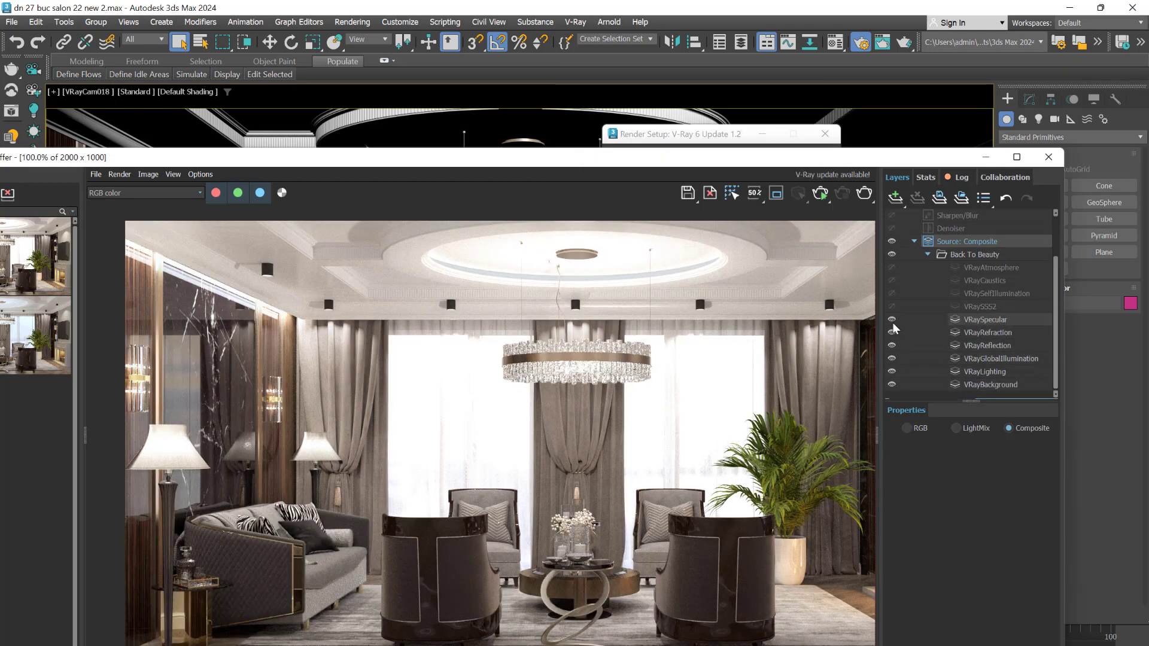
{"action": "left_click", "coordinate": [892, 320]}
{"action": "left_click", "coordinate": [892, 307]}
{"action": "left_click", "coordinate": [892, 293]}
{"action": "left_click", "coordinate": [892, 280]}
{"action": "left_click", "coordinate": [892, 267]}
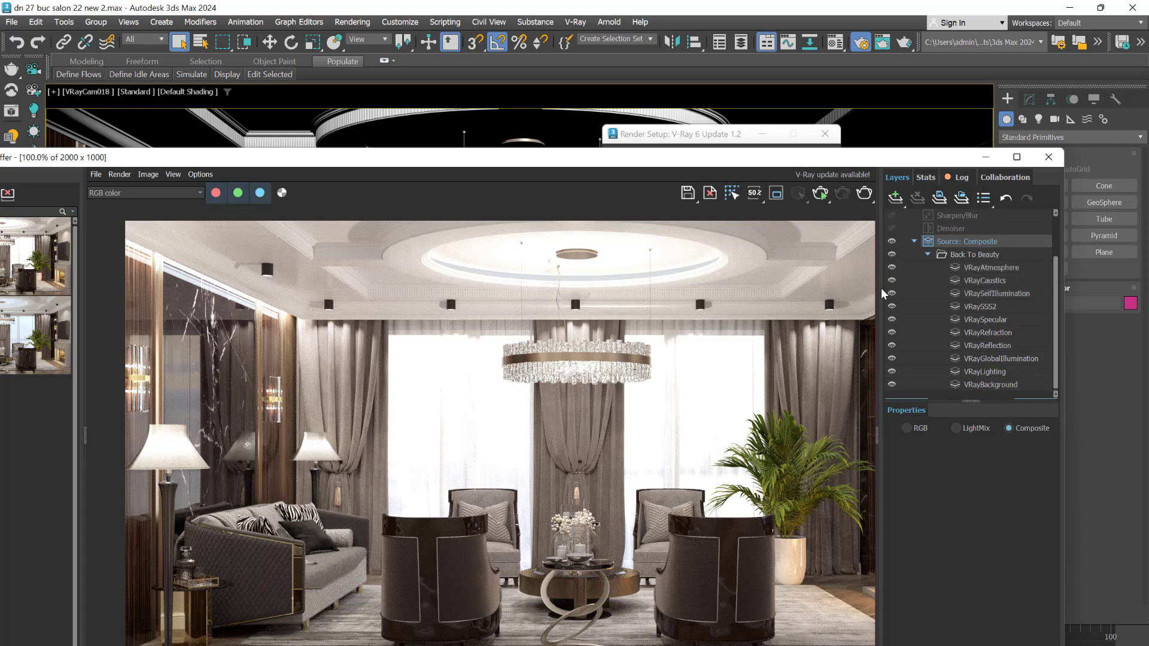
- Inspect the full composite render close up and at 100%, and move the frame buffer aside to uncover the Render Setup window
{"action": "left_click_drag", "start_coordinate": [583, 162], "coordinate": [624, 165]}
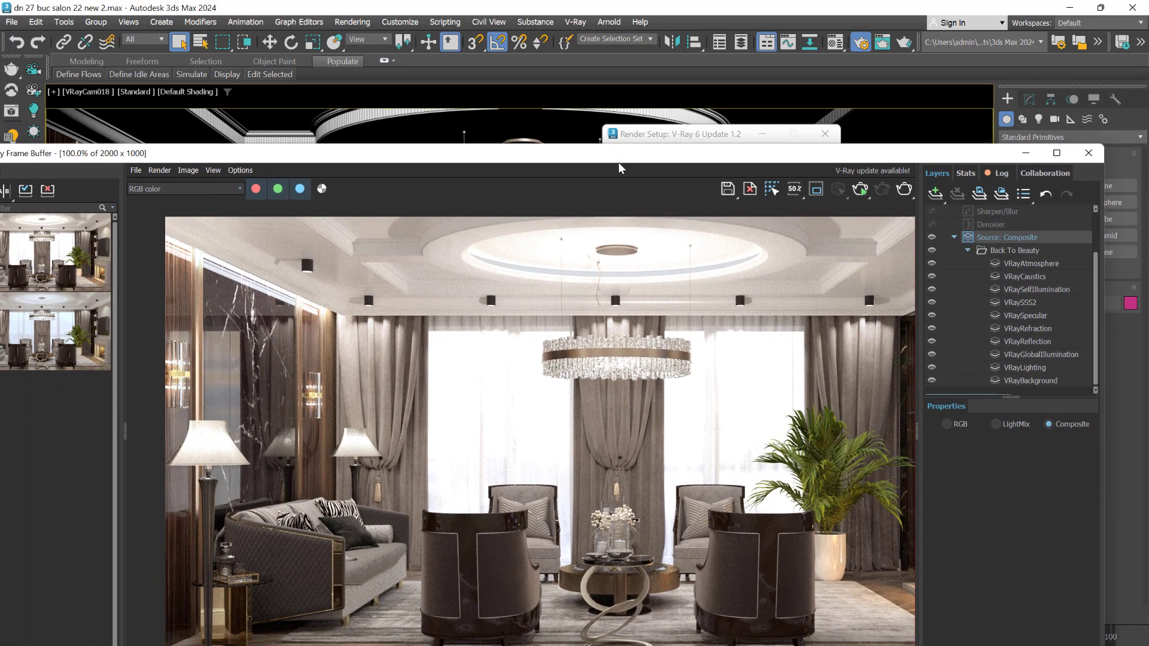
{"action": "scroll", "coordinate": [768, 347], "scroll_direction": "up", "scroll_amount": 3}
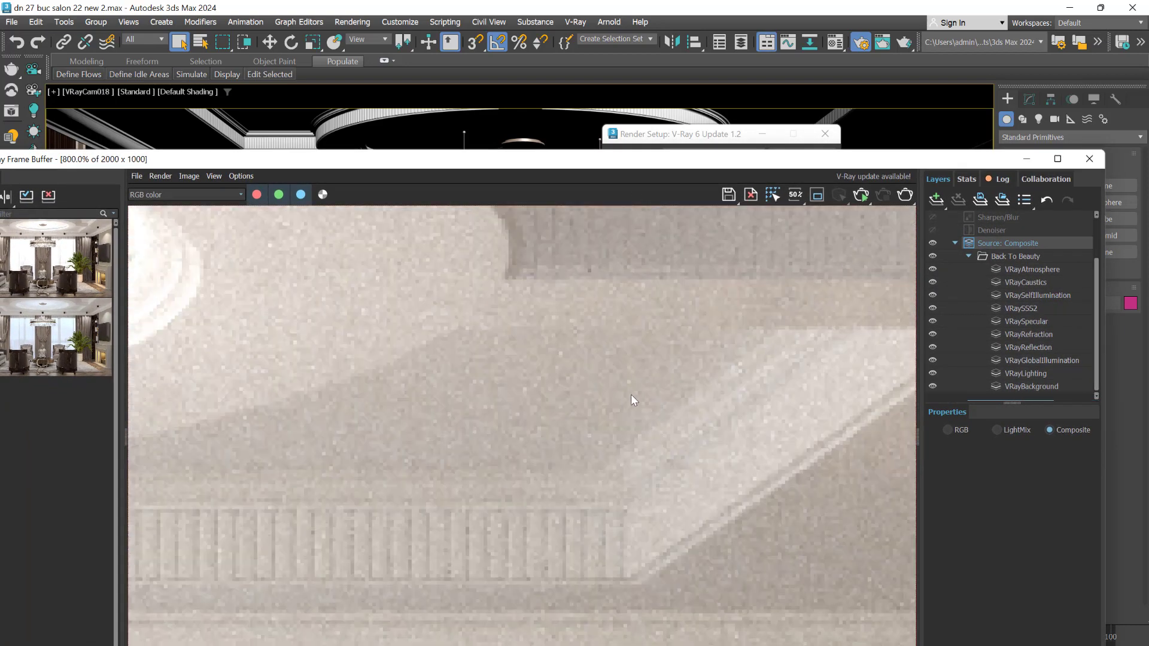
{"action": "scroll", "coordinate": [622, 402], "scroll_direction": "down", "scroll_amount": 6}
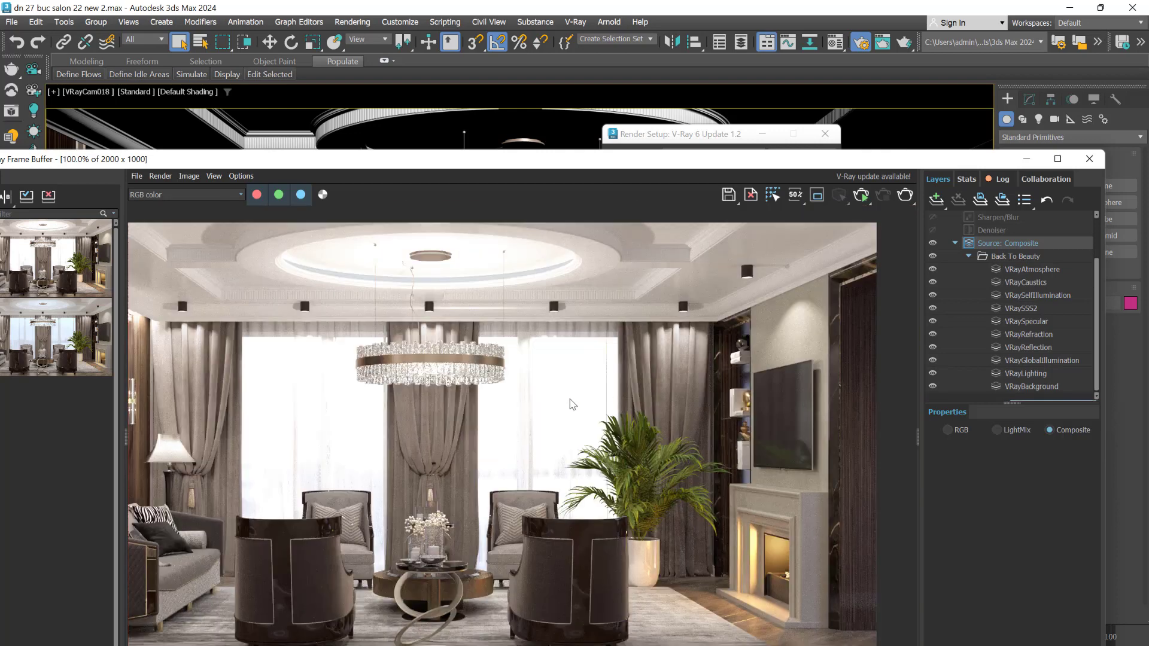
{"action": "left_click_drag", "start_coordinate": [362, 164], "coordinate": [480, 253]}
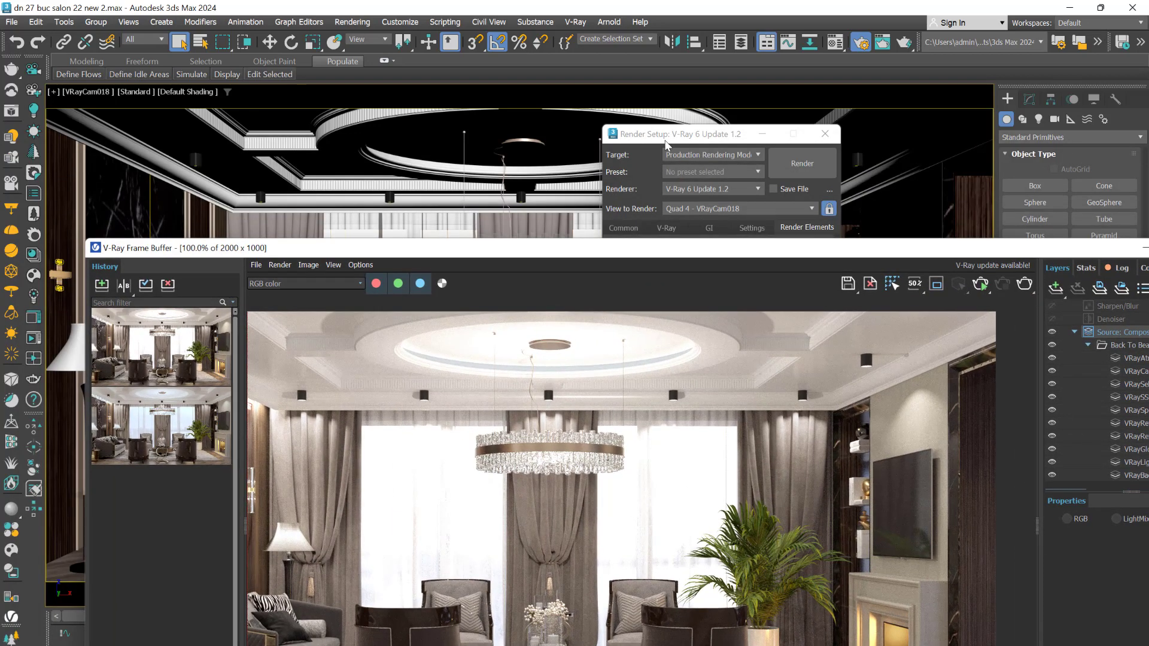
- Examine the V-Ray progressive image sampler settings, including the maximum render time, and bring the frame buffer back into view
{"action": "left_click_drag", "start_coordinate": [668, 139], "coordinate": [658, 120]}
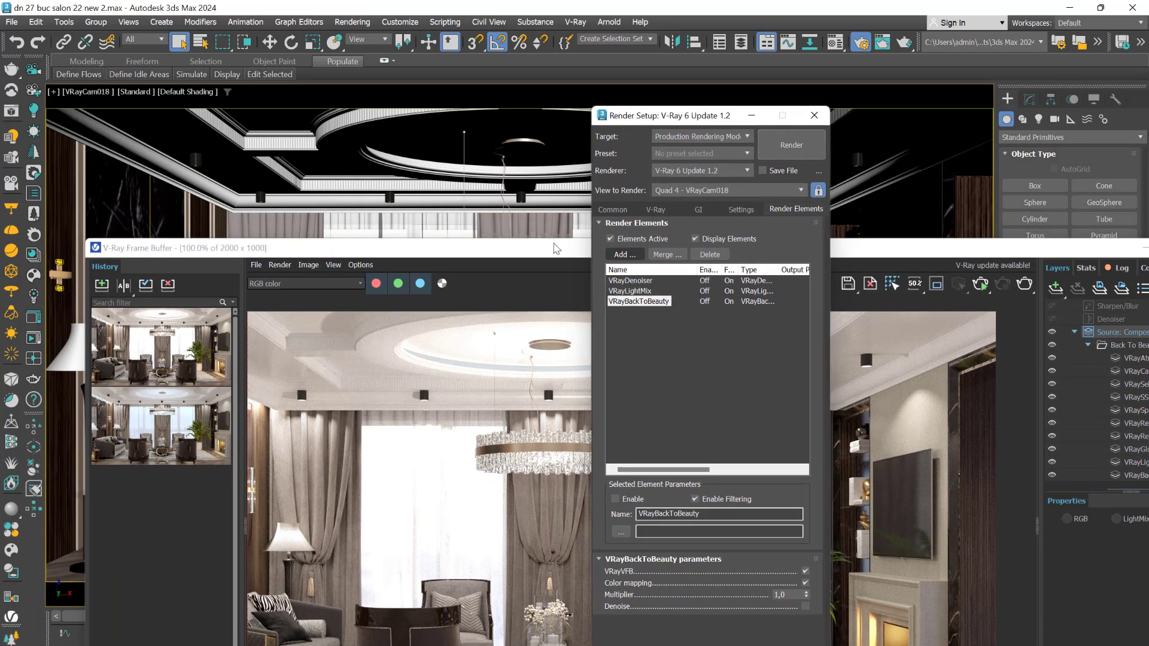
{"action": "left_click", "coordinate": [659, 211]}
{"action": "left_click_drag", "start_coordinate": [549, 252], "coordinate": [502, 110]}
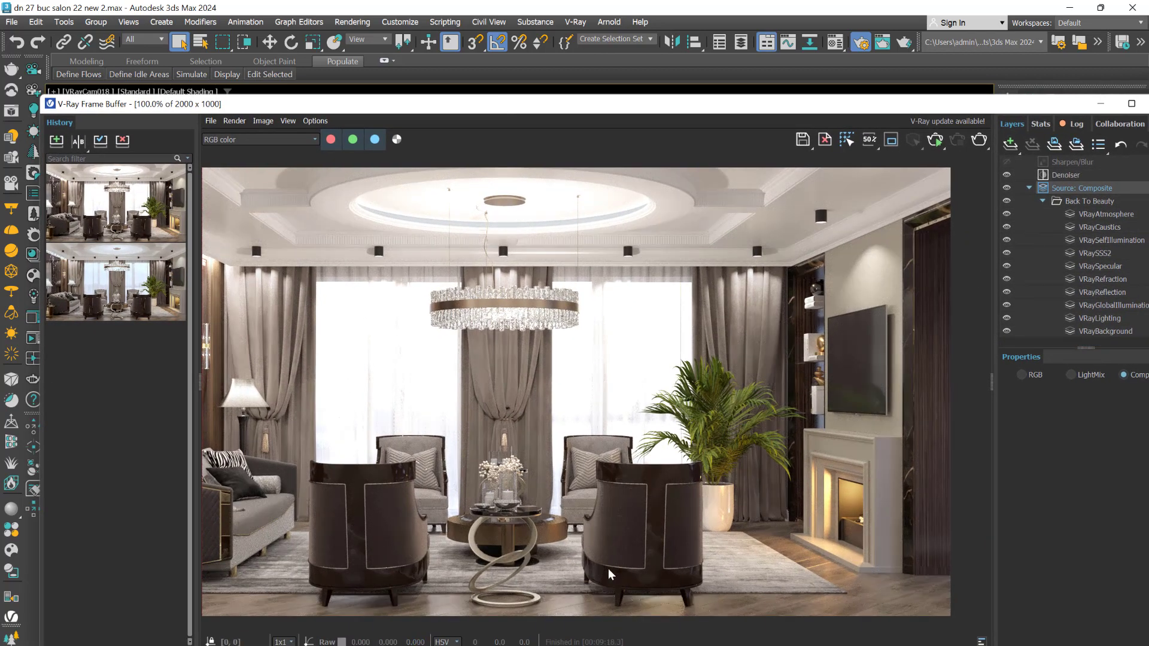
{"action": "left_click_drag", "start_coordinate": [584, 117], "coordinate": [573, 199]}
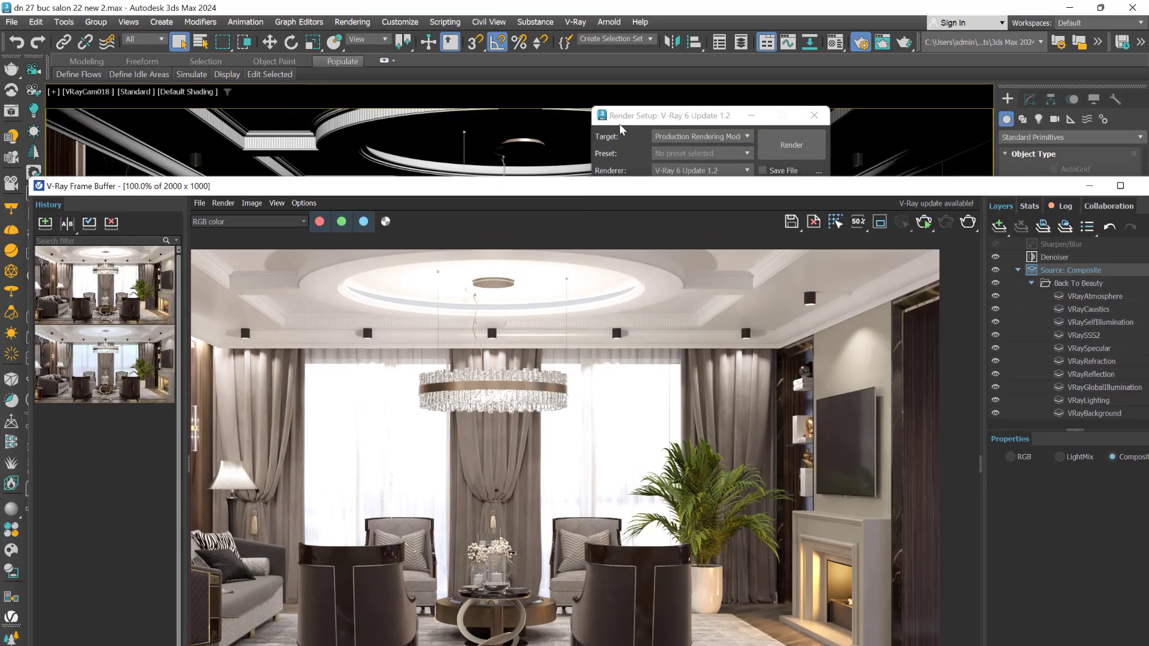
{"action": "left_click", "coordinate": [644, 120]}
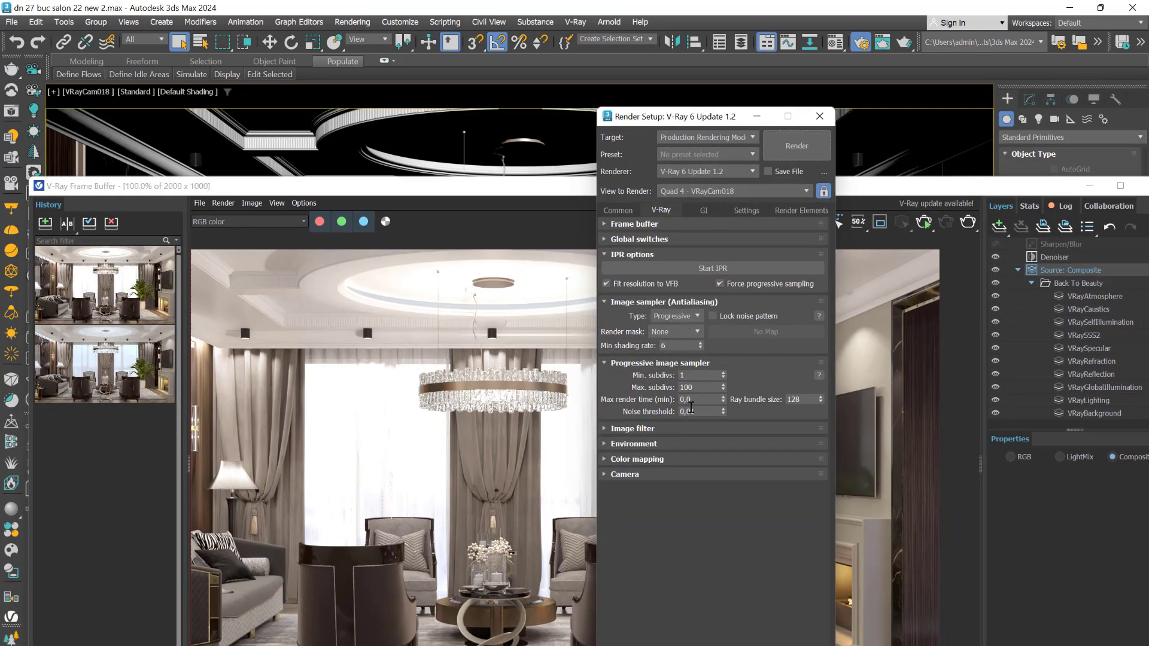
{"action": "left_click_drag", "start_coordinate": [693, 401], "coordinate": [682, 401]}
{"action": "left_click_drag", "start_coordinate": [502, 192], "coordinate": [470, 124]}
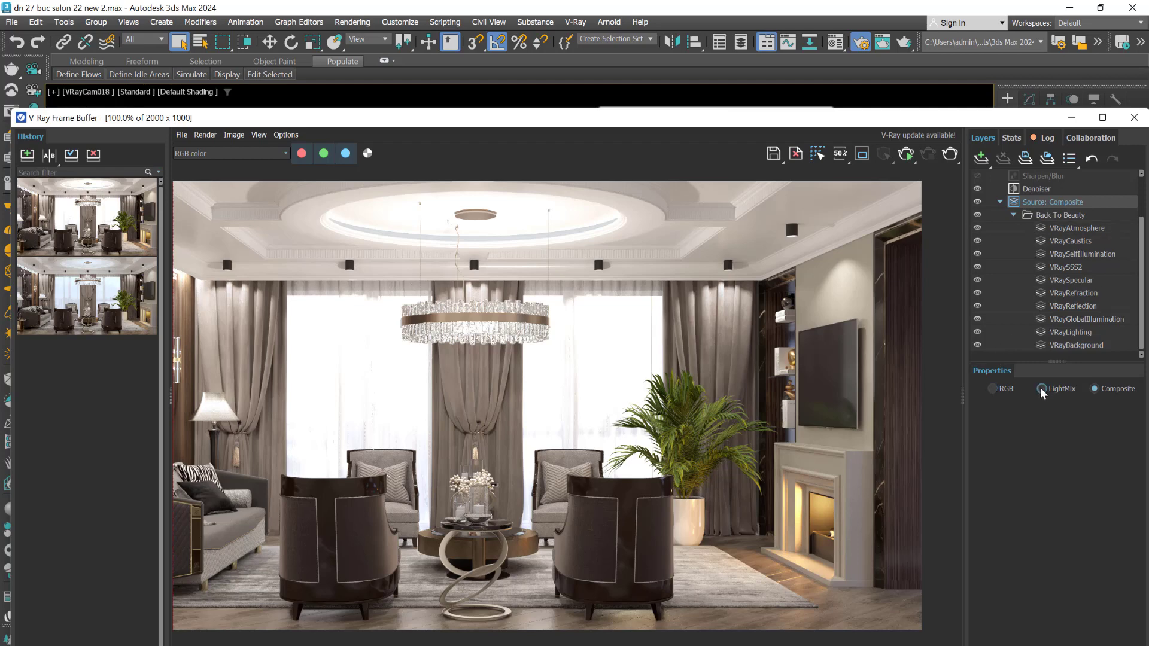
- Review the VRayLightMix element and its parameters in the render elements list, and return to the frame buffer
{"action": "left_click_drag", "start_coordinate": [824, 123], "coordinate": [843, 322]}
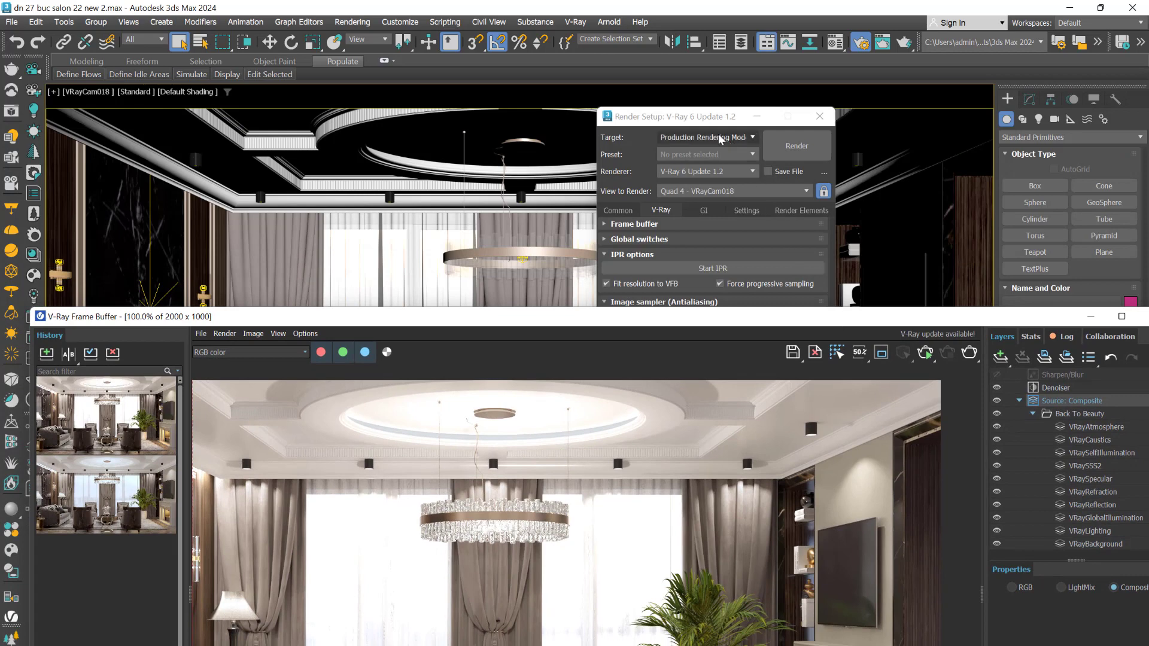
{"action": "left_click", "coordinate": [675, 118]}
{"action": "left_click", "coordinate": [791, 210]}
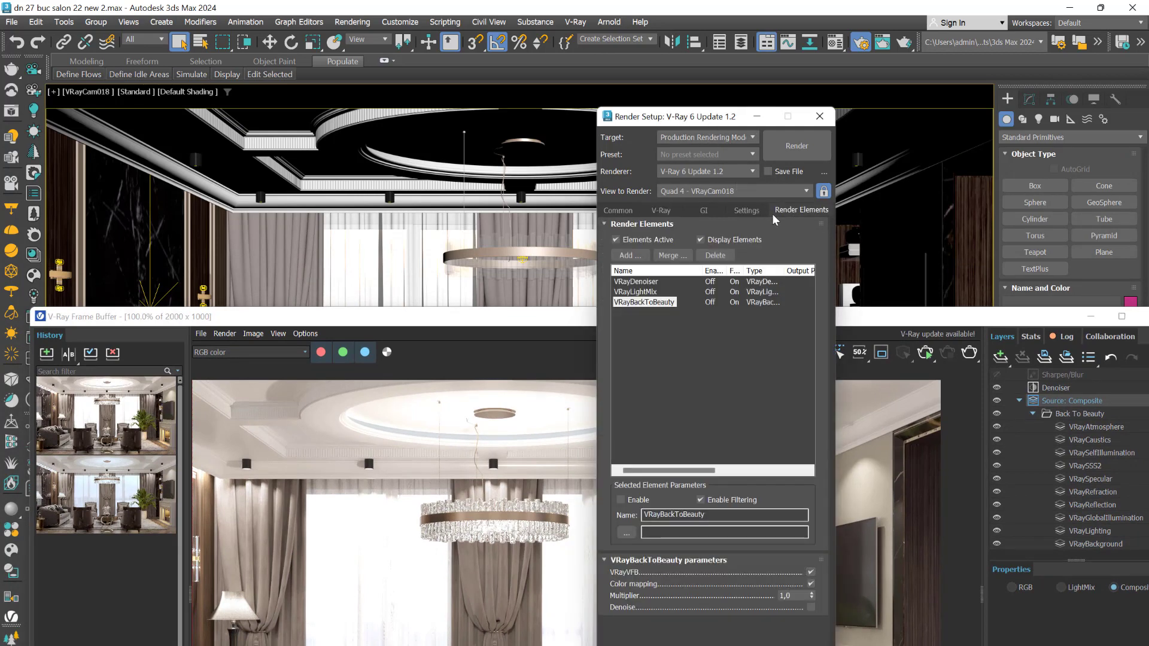
{"action": "left_click", "coordinate": [634, 292]}
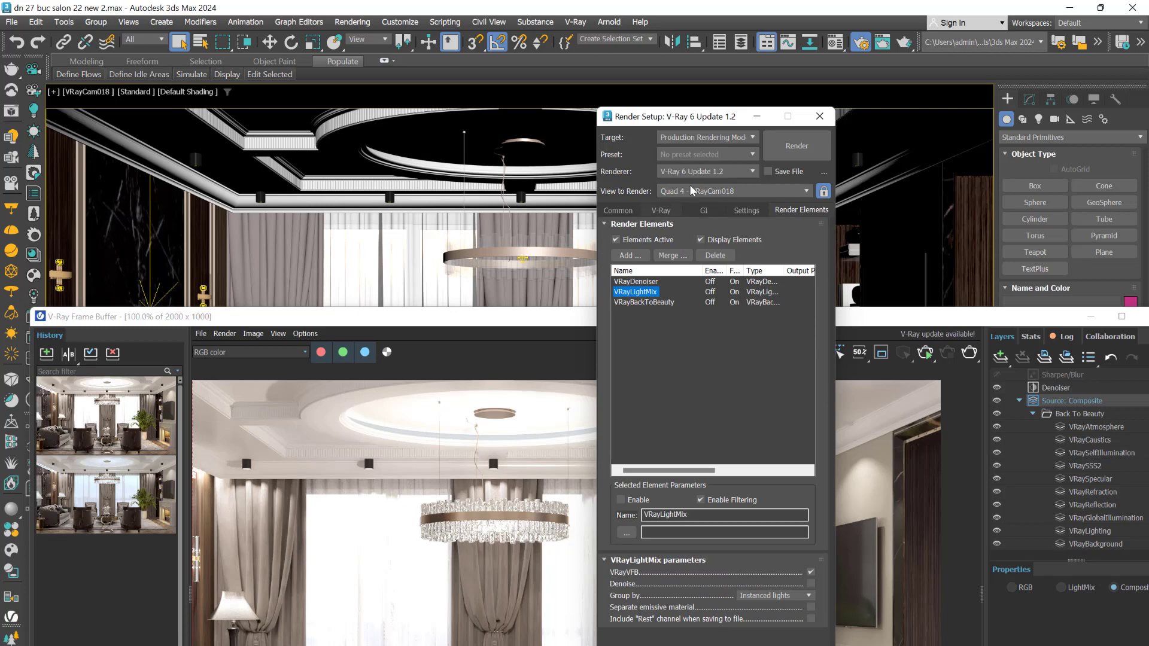
{"action": "left_click_drag", "start_coordinate": [528, 322], "coordinate": [512, 160]}
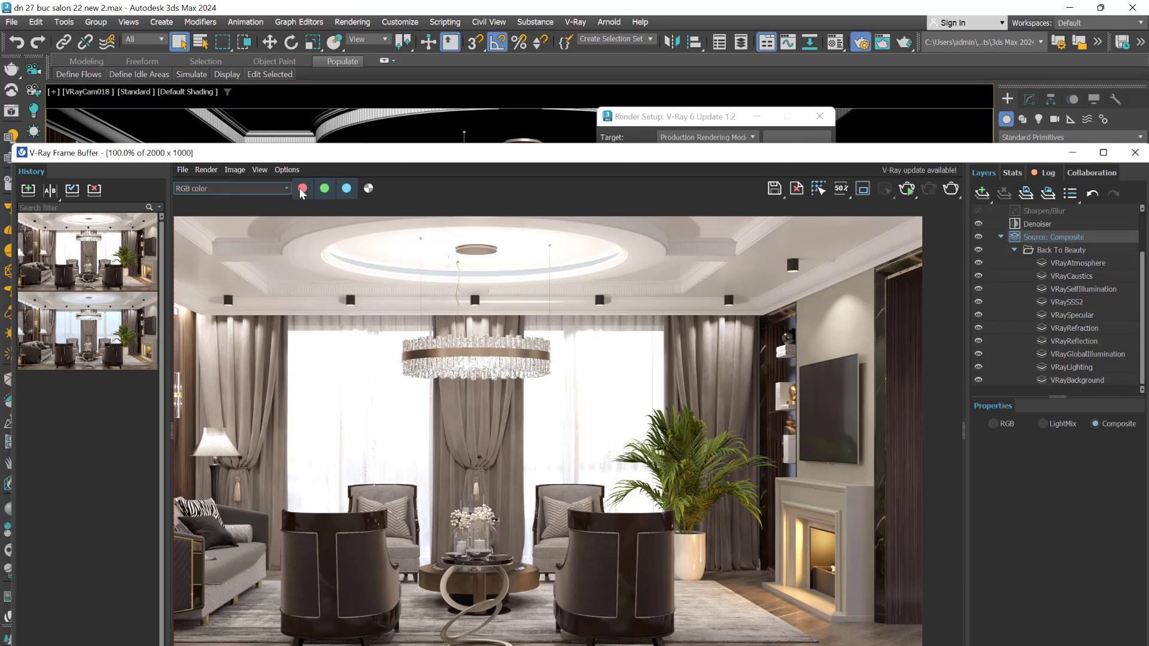
- Bring the whole render into view, check the beauty render elements reference in Photoshop, and return to 3ds Max
{"action": "left_click_drag", "start_coordinate": [386, 153], "coordinate": [401, 85]}
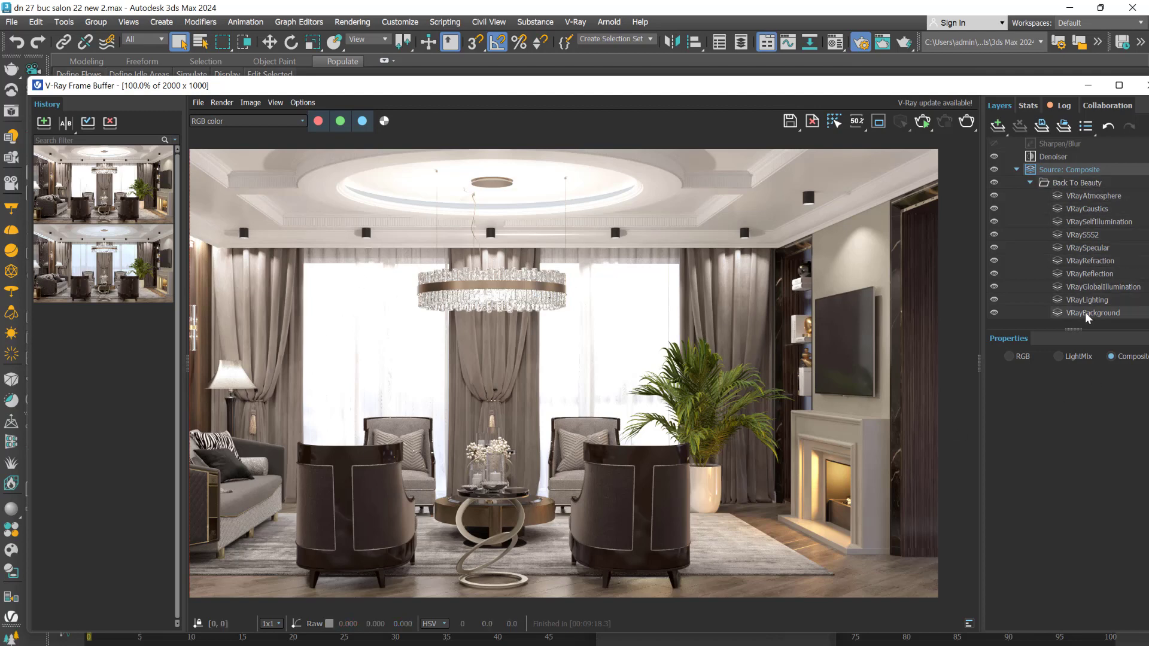
{"action": "mouse_move", "coordinate": [725, 645]}
{"action": "left_click", "coordinate": [385, 640]}
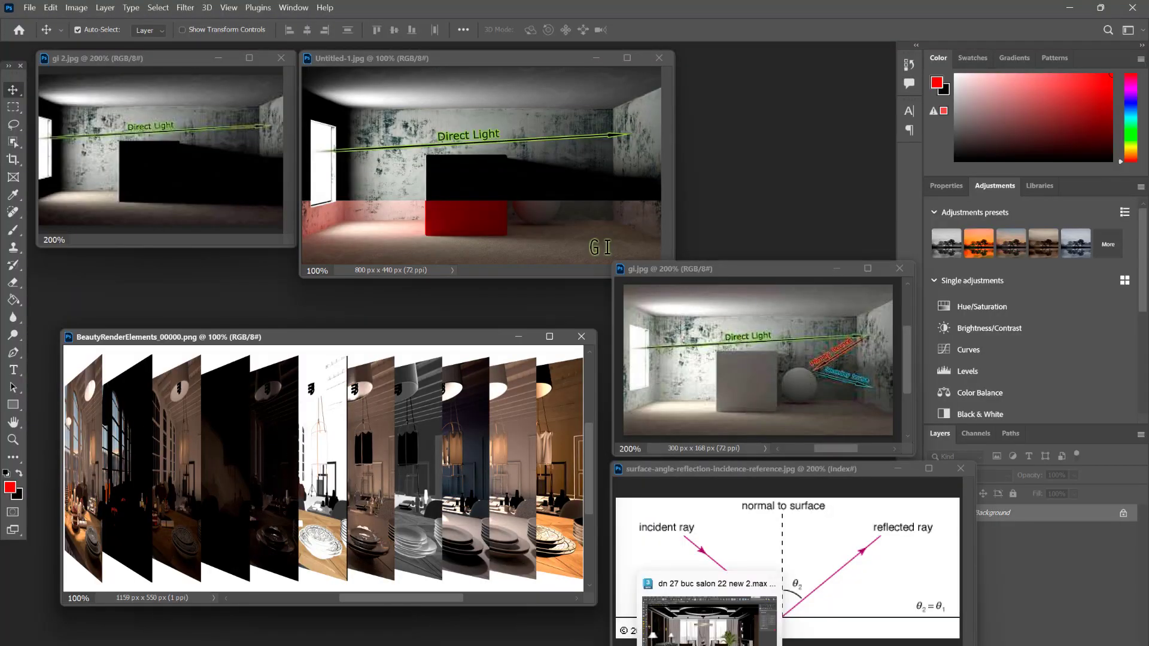
{"action": "left_click", "coordinate": [714, 641]}
- Hide the VRayAtmosphere and VRayCaustics layers in the composite
{"action": "left_click_drag", "start_coordinate": [927, 84], "coordinate": [865, 85]}
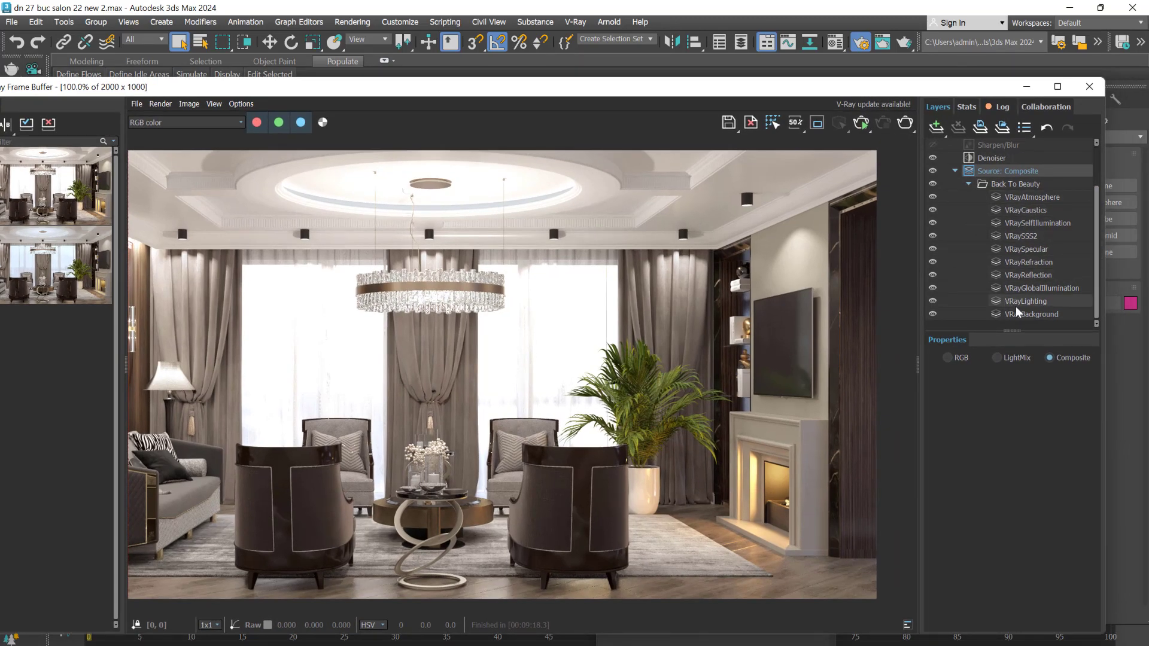
{"action": "left_click", "coordinate": [934, 197]}
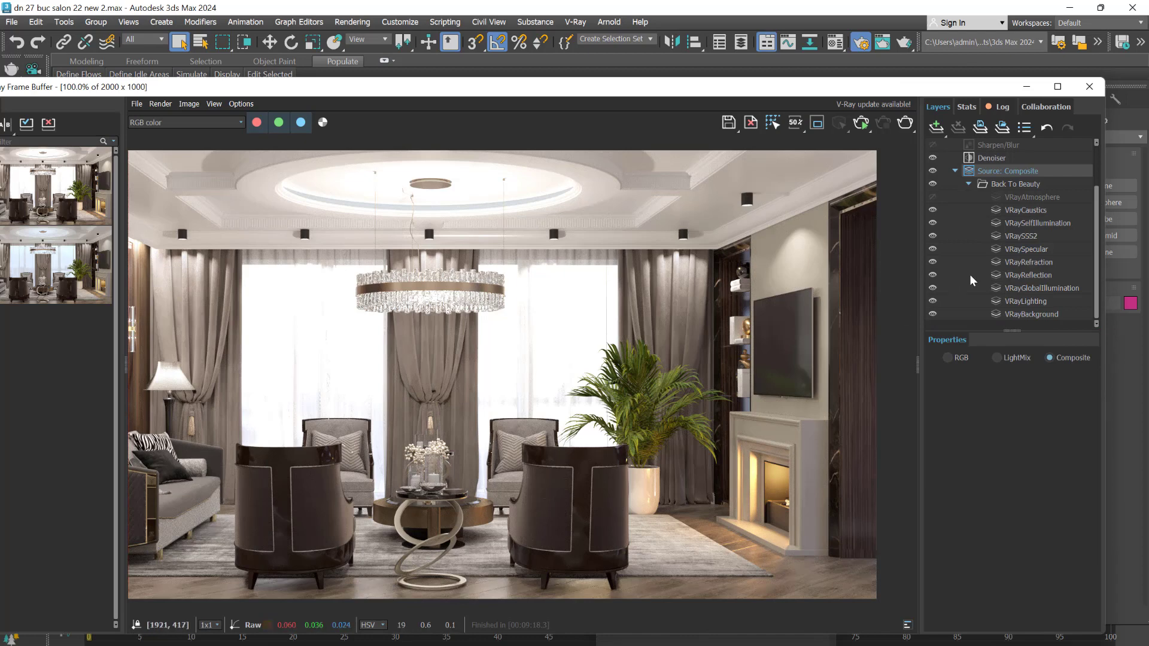
{"action": "left_click", "coordinate": [932, 210]}
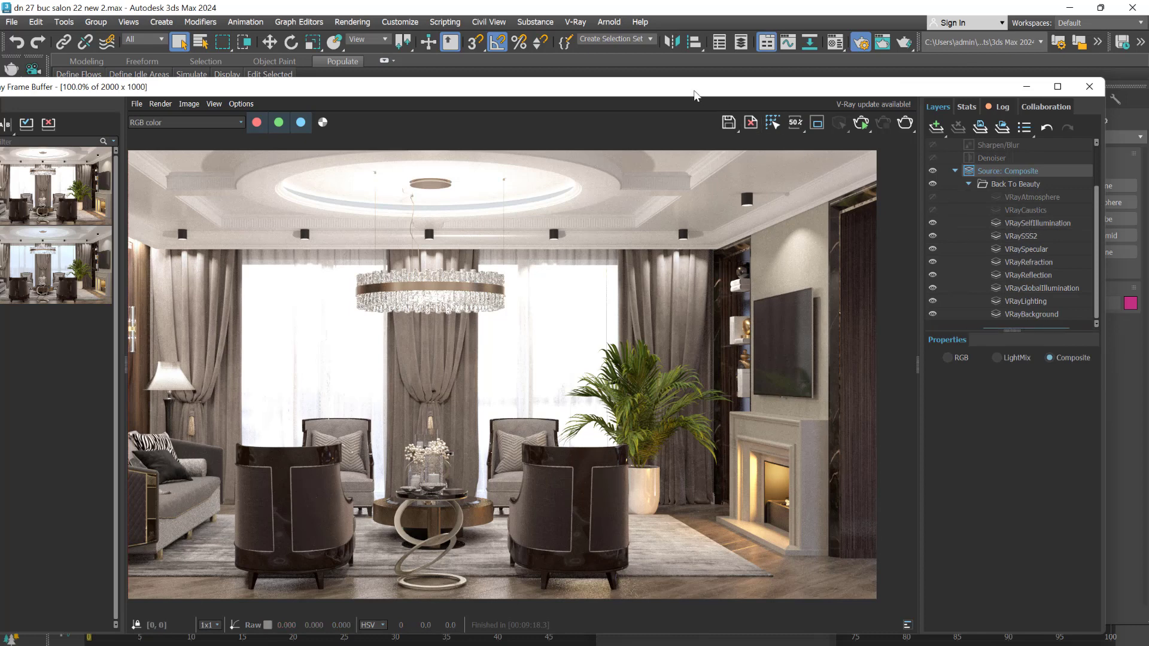
- Compare the render with VRaySelfIllumination off and on, and leave that layer hidden
{"action": "left_click_drag", "start_coordinate": [695, 90], "coordinate": [751, 98]}
{"action": "scroll", "coordinate": [763, 376], "scroll_direction": "down", "scroll_amount": 2}
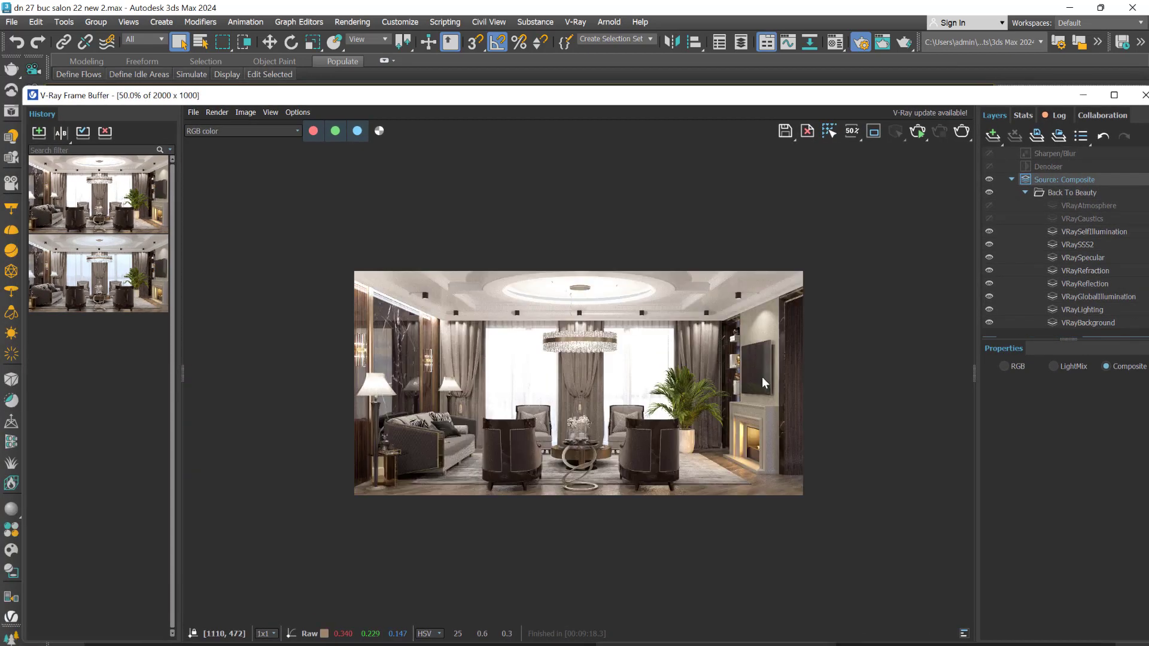
{"action": "left_click", "coordinate": [991, 232]}
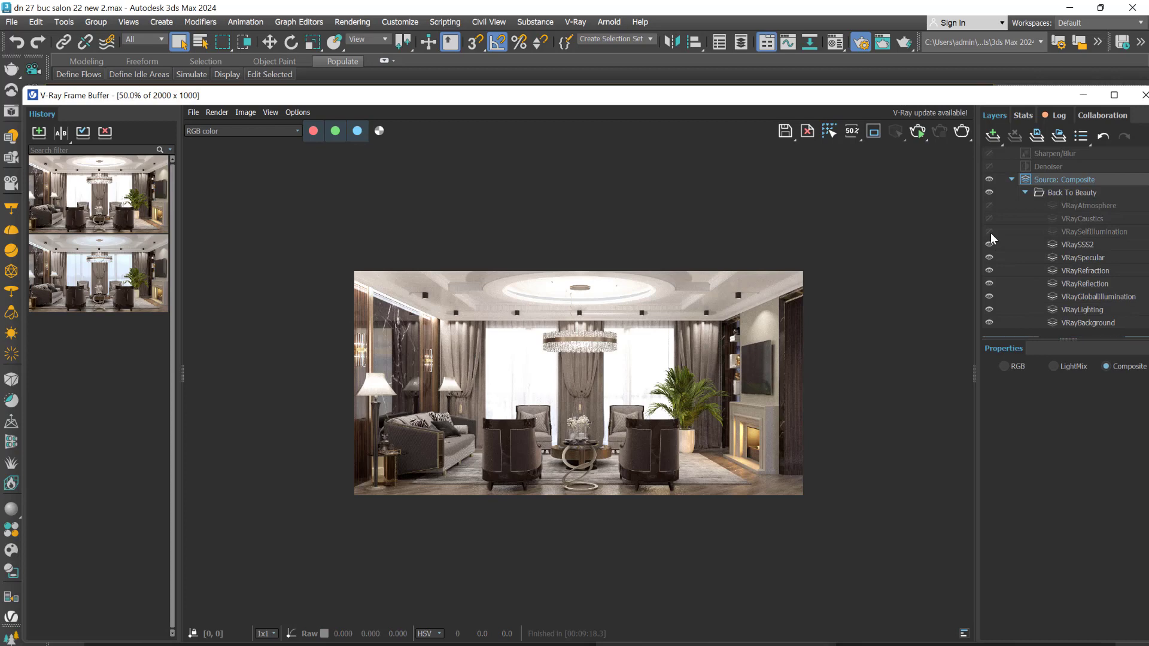
{"action": "left_click", "coordinate": [990, 233]}
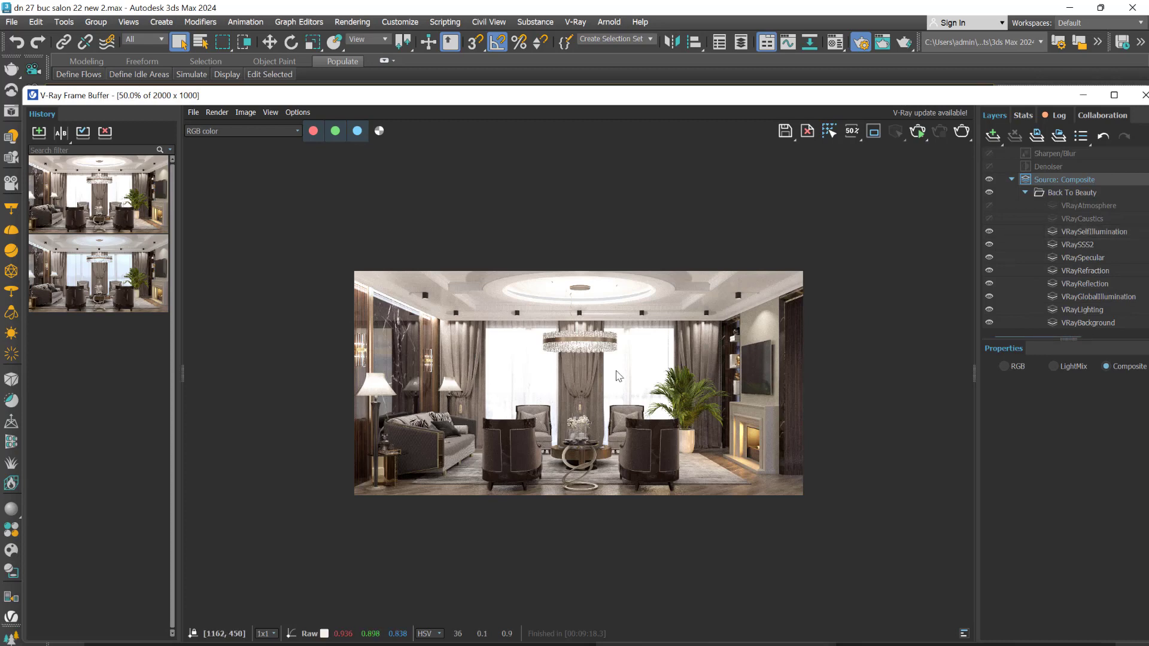
{"action": "scroll", "coordinate": [960, 241], "scroll_direction": "up", "scroll_amount": 2}
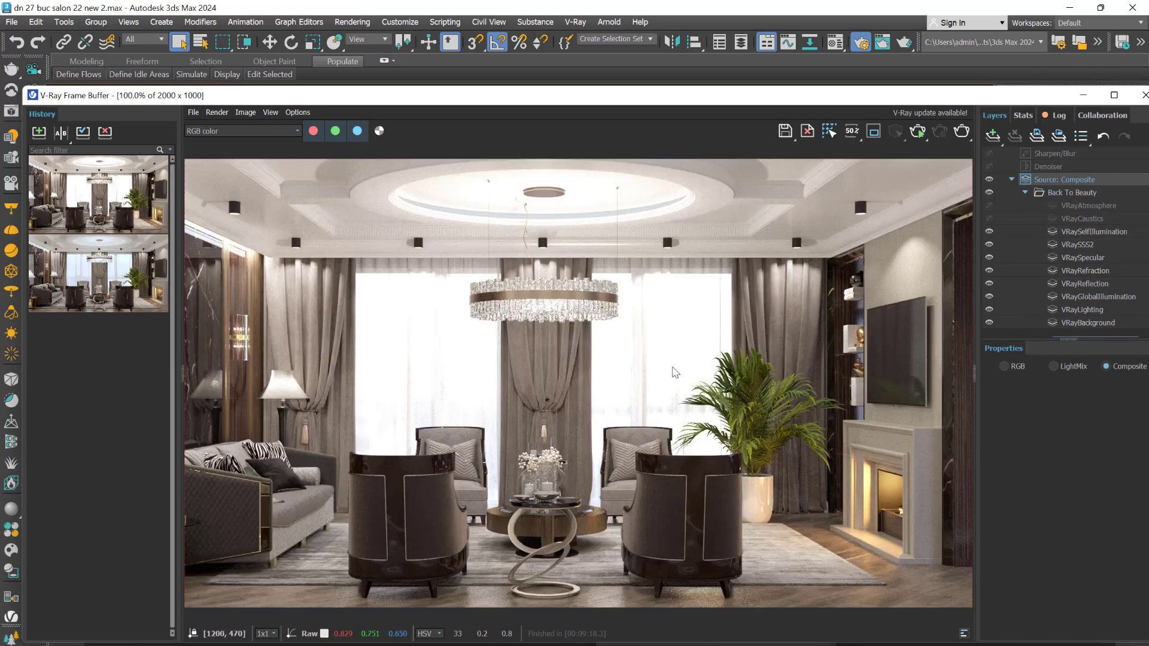
{"action": "left_click", "coordinate": [989, 232]}
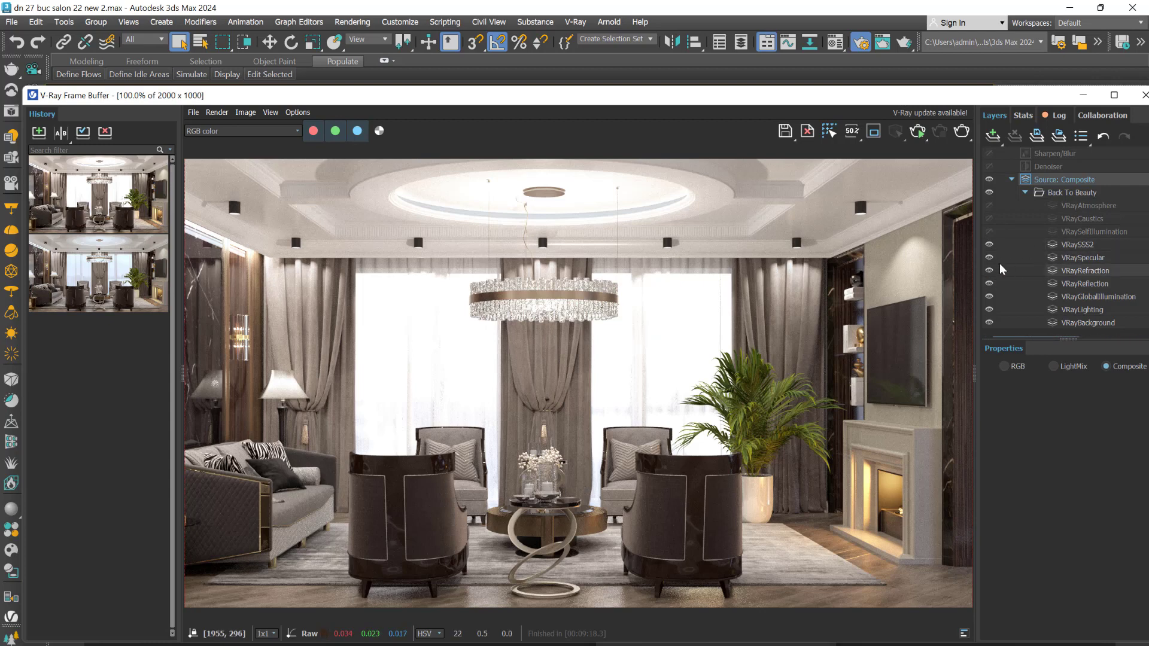
- Hide the VRaySSS2 layer, and switch VRaySpecular off and back on to compare its highlights
{"action": "left_click", "coordinate": [989, 246]}
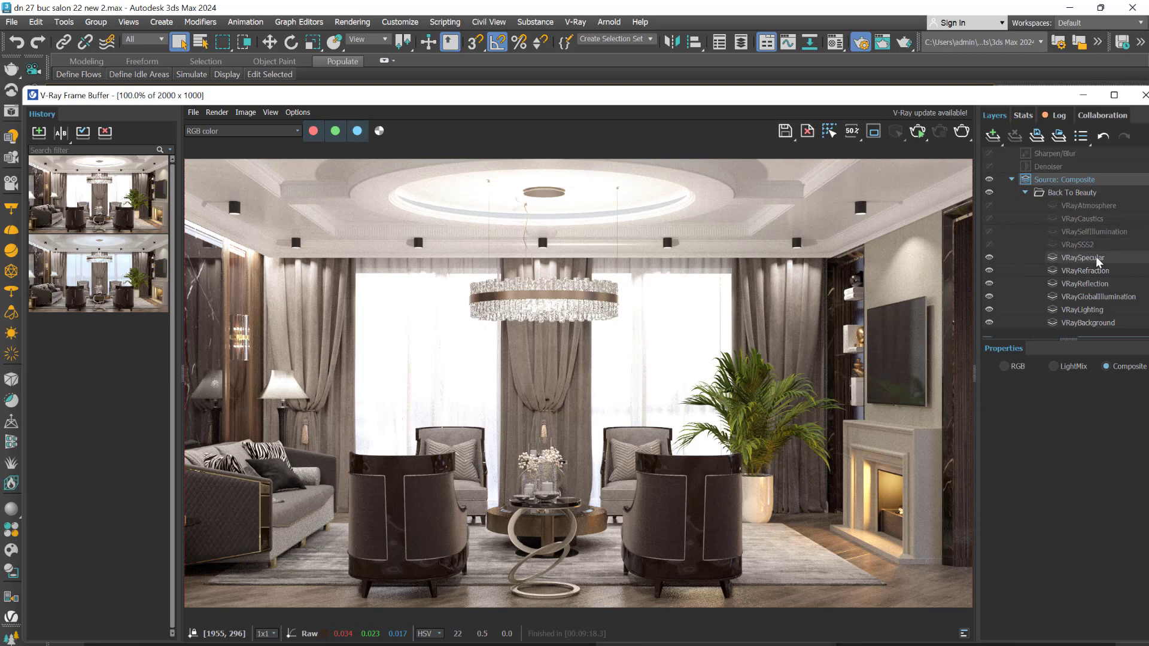
{"action": "left_click", "coordinate": [990, 258]}
{"action": "left_click", "coordinate": [990, 258]}
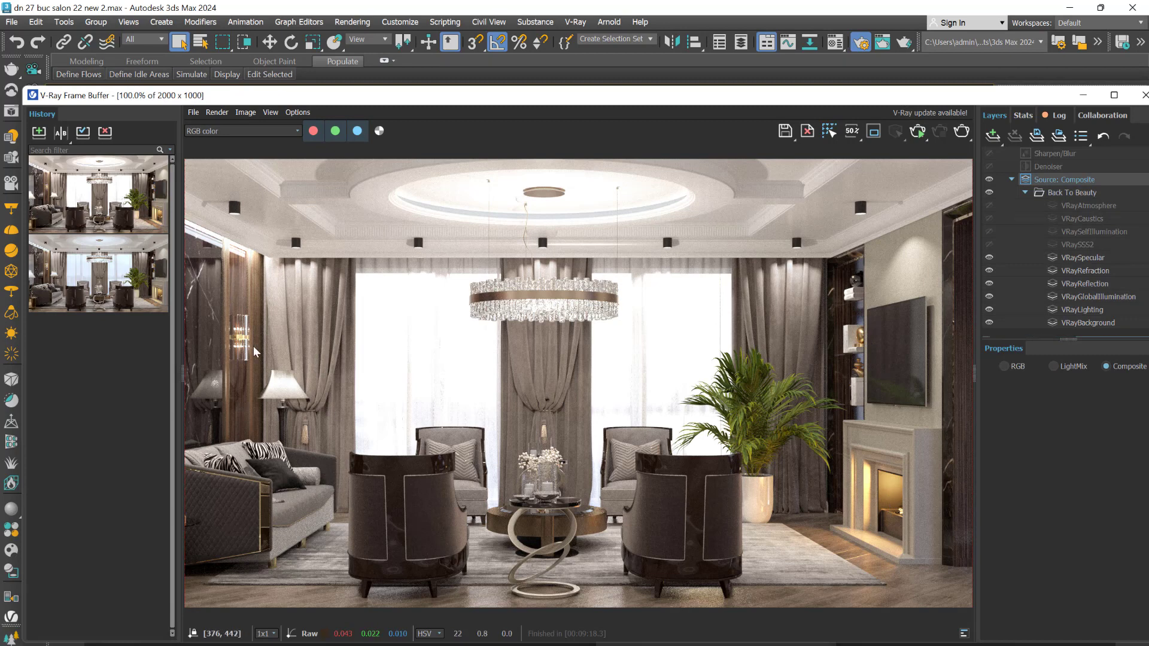
- Compare the render's highlights with VRaySpecular off and on, and leave that layer hidden
{"action": "left_click", "coordinate": [990, 259]}
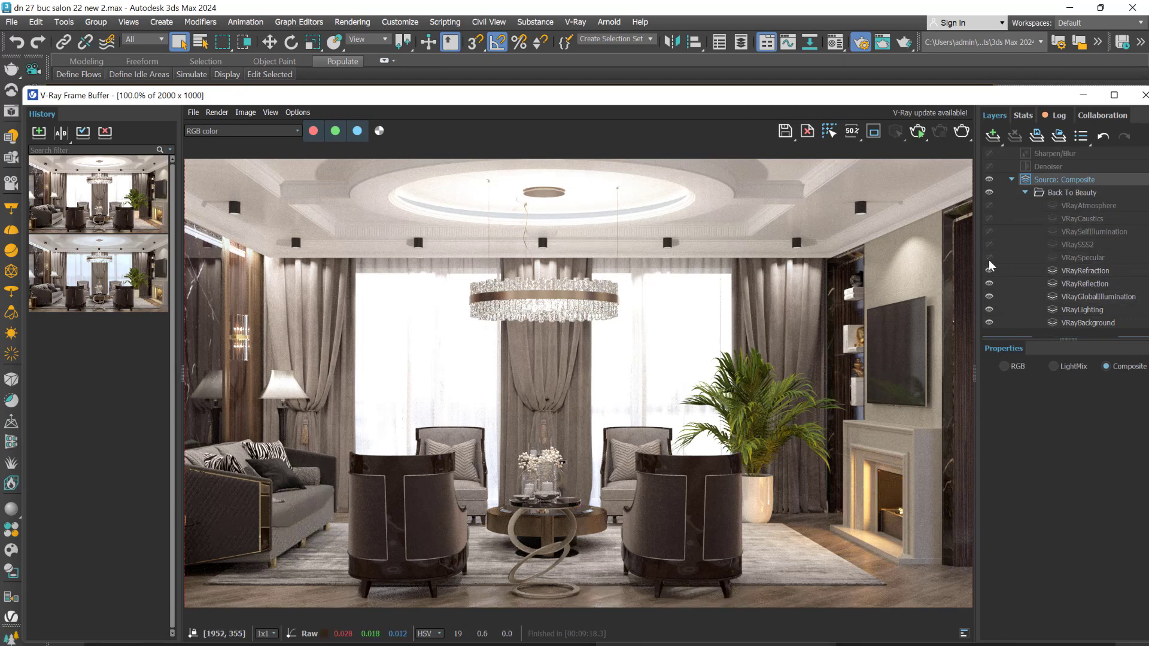
{"action": "left_click", "coordinate": [991, 259]}
{"action": "left_click", "coordinate": [990, 259]}
{"action": "left_click", "coordinate": [990, 259]}
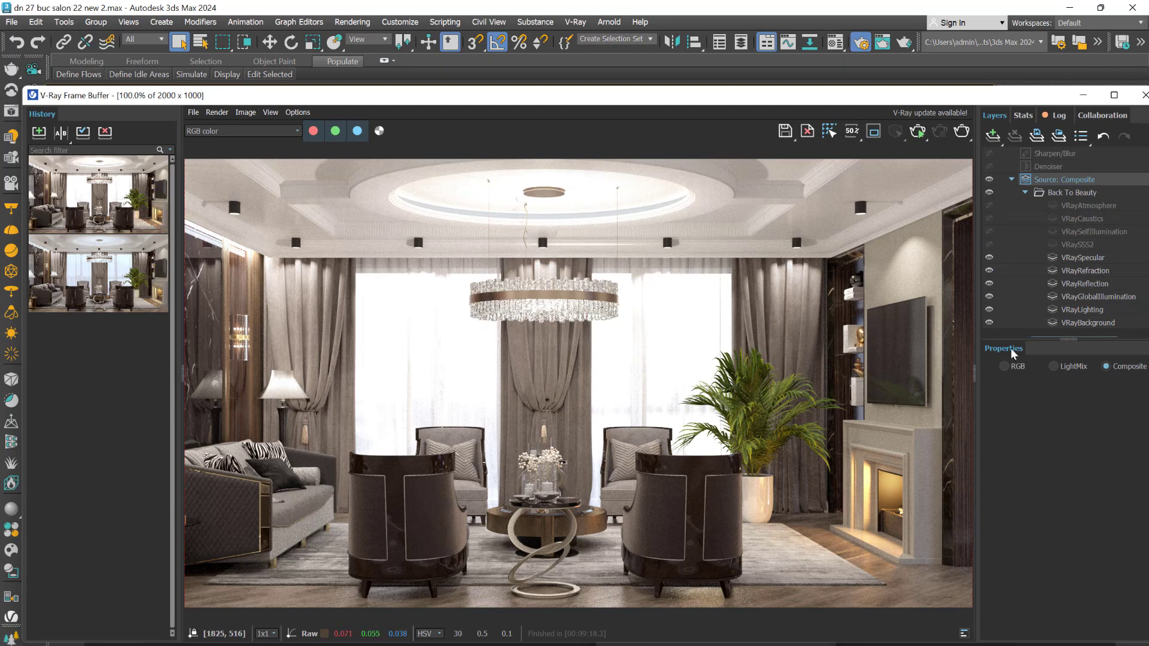
{"action": "left_click", "coordinate": [990, 259]}
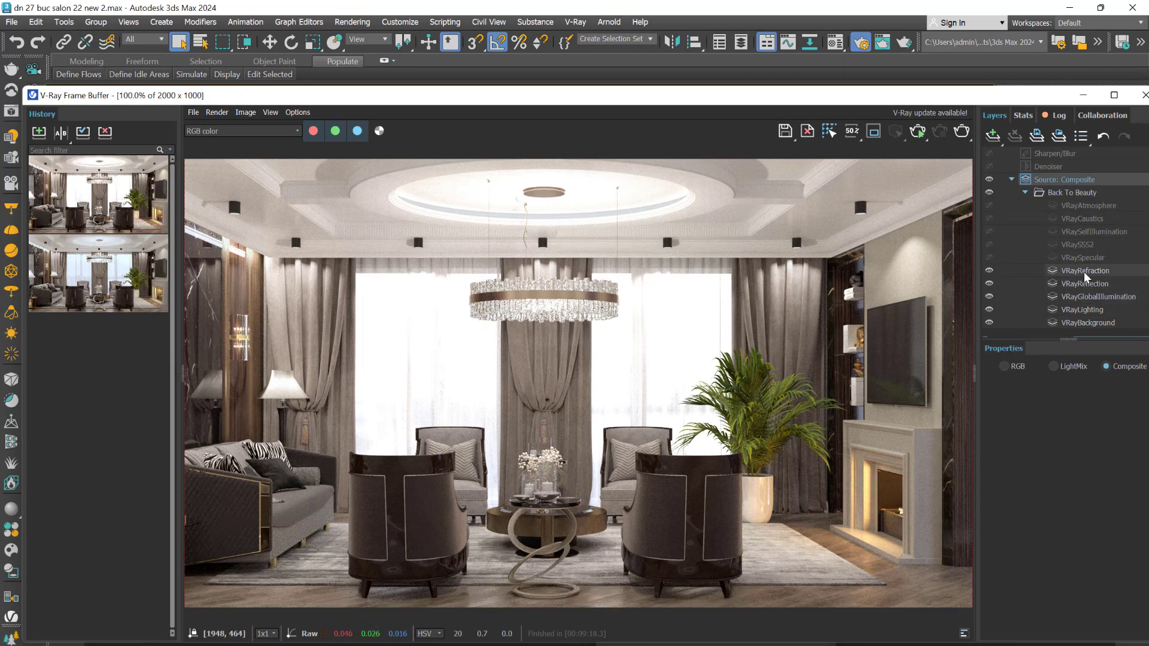
- Inspect the glass vases and wall lamp up close, and compare the lamp with VRayRefraction off and on
{"action": "scroll", "coordinate": [537, 484], "scroll_direction": "up", "scroll_amount": 6}
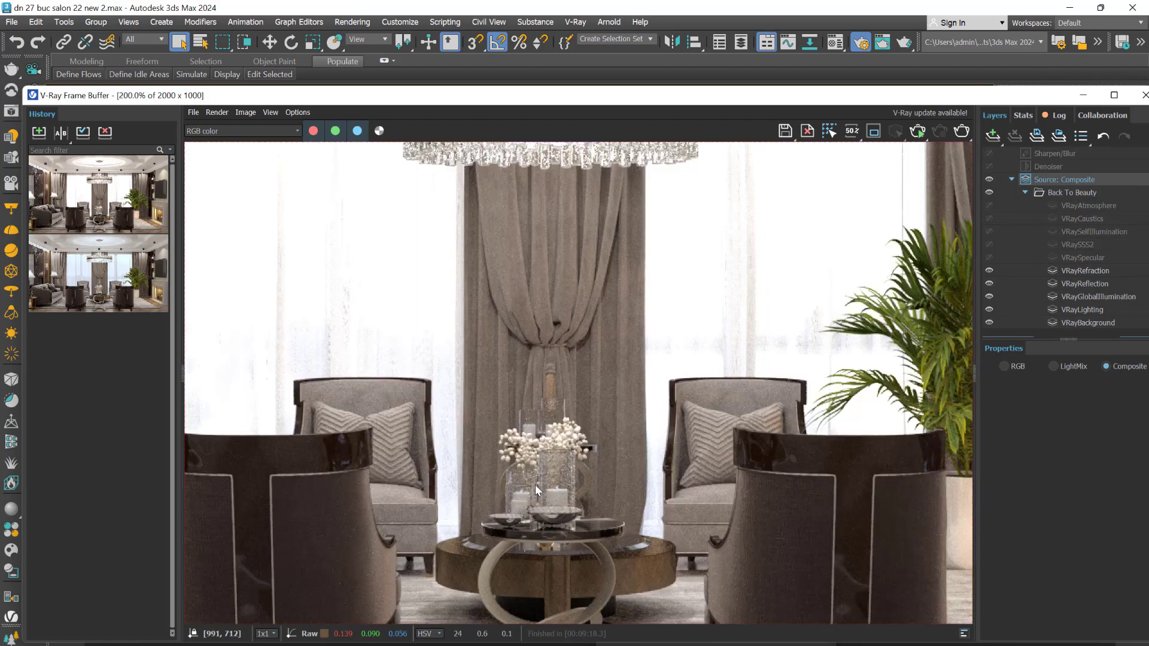
{"action": "scroll", "coordinate": [662, 405], "scroll_direction": "down", "scroll_amount": 8}
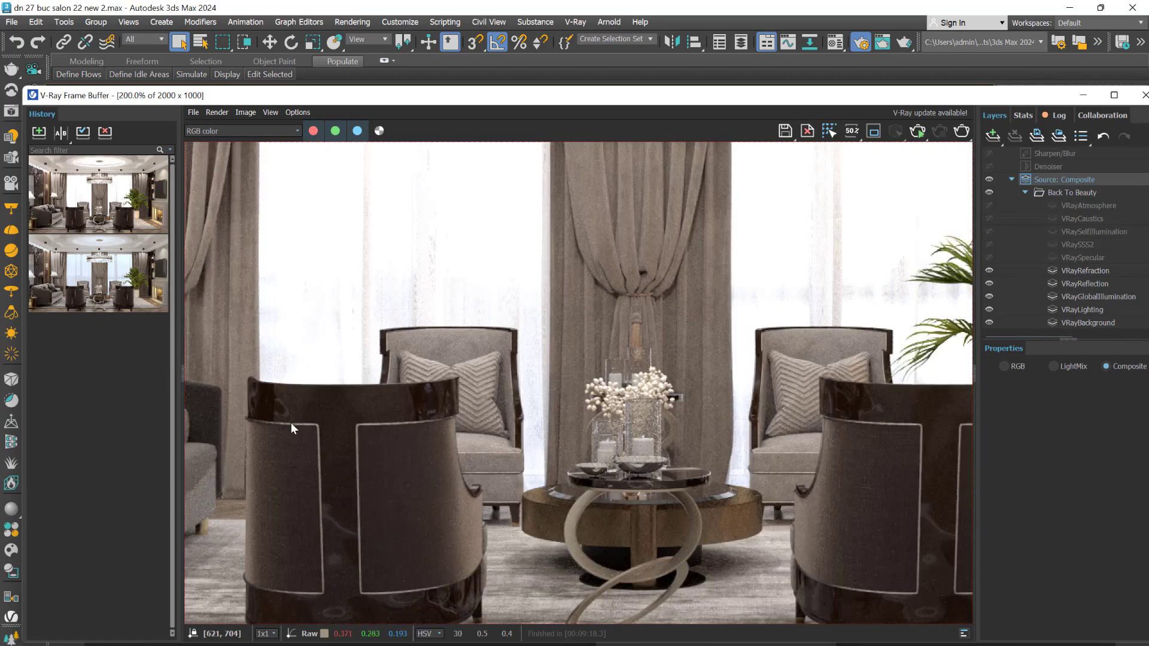
{"action": "scroll", "coordinate": [287, 364], "scroll_direction": "up", "scroll_amount": 6}
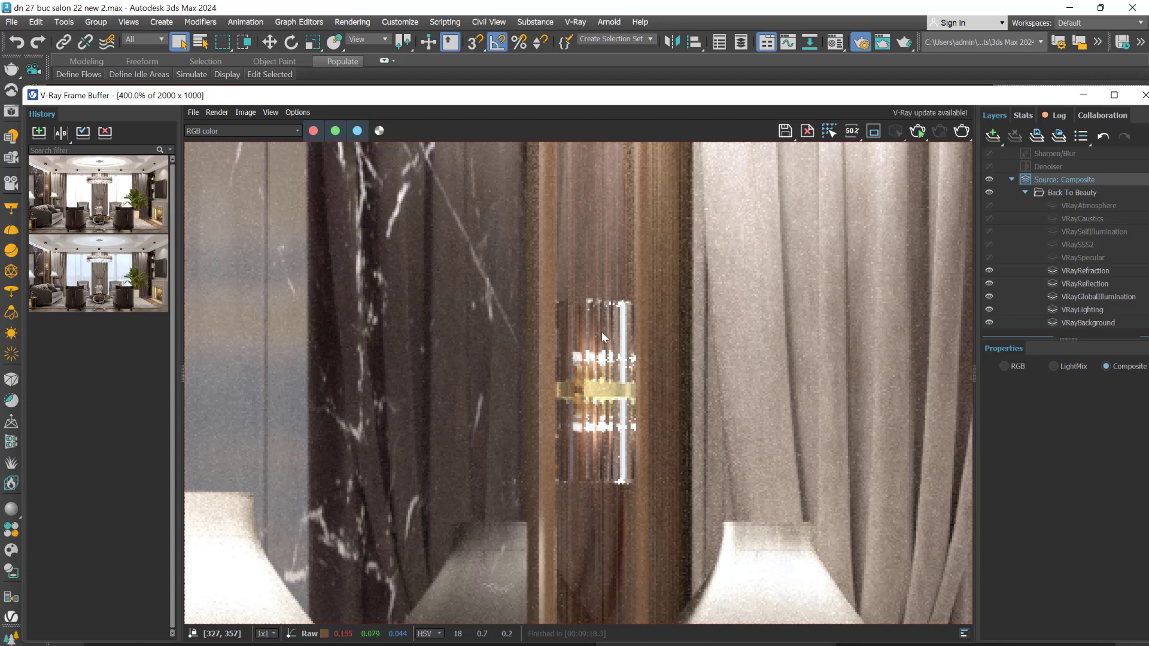
{"action": "left_click", "coordinate": [989, 271]}
{"action": "left_click", "coordinate": [989, 270]}
- Hide the VRayRefraction layer and examine its effect on the crystal chandelier and sheer curtains
{"action": "scroll", "coordinate": [665, 343], "scroll_direction": "down", "scroll_amount": 6}
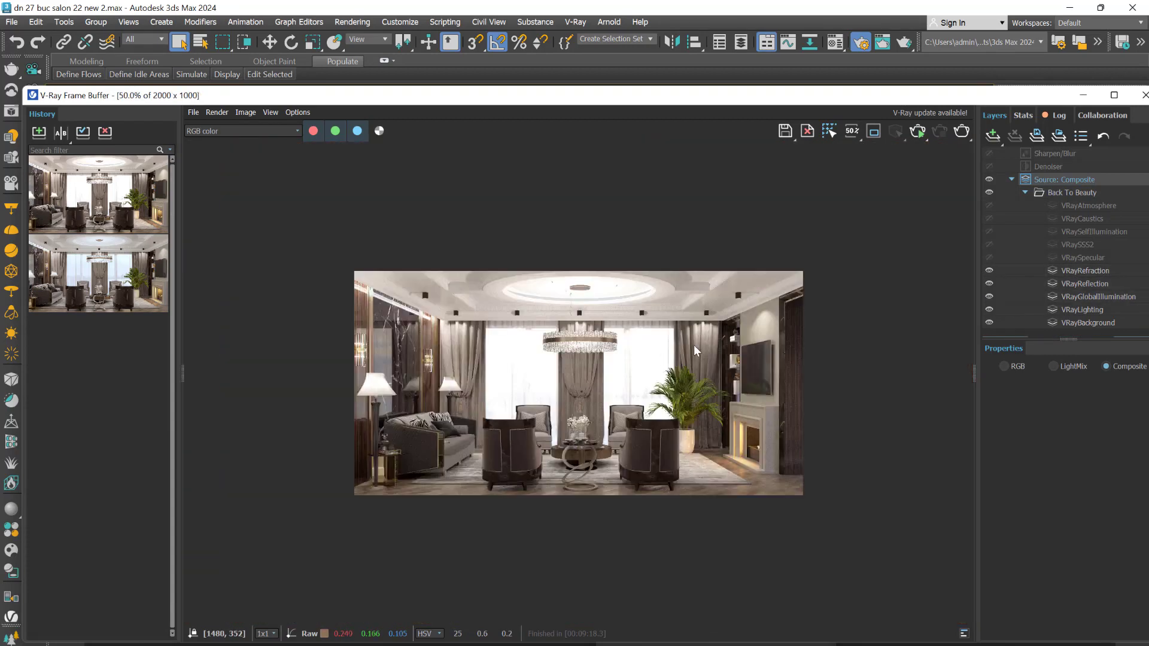
{"action": "scroll", "coordinate": [553, 335], "scroll_direction": "up", "scroll_amount": 6}
{"action": "scroll", "coordinate": [556, 304], "scroll_direction": "down", "scroll_amount": 2}
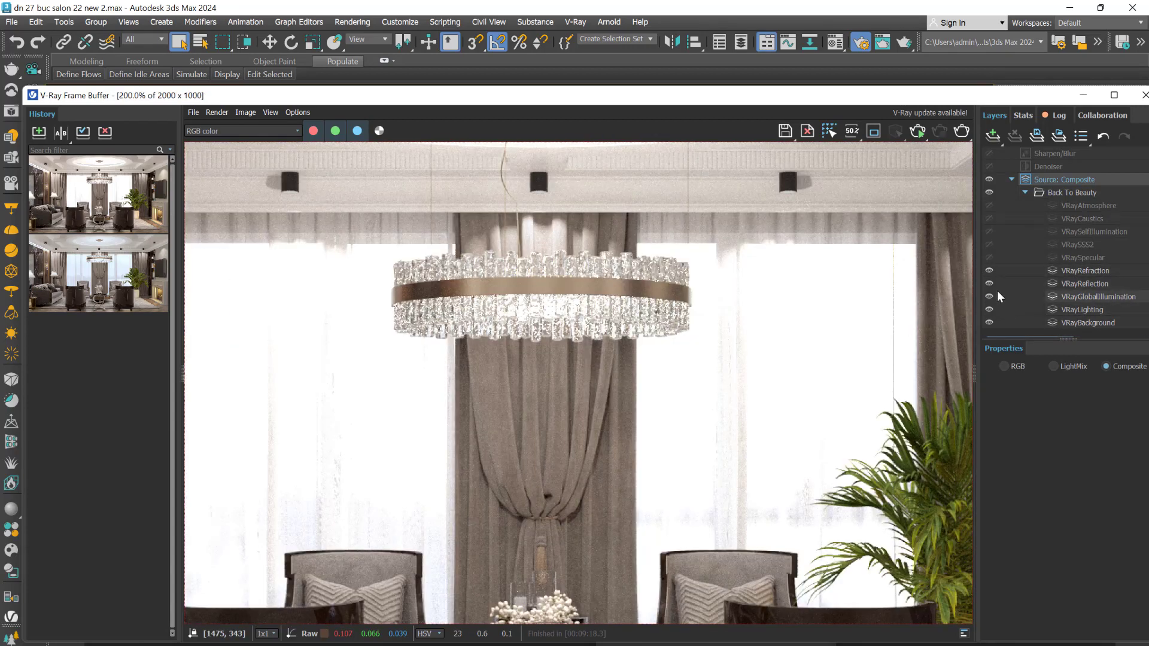
{"action": "left_click", "coordinate": [990, 271]}
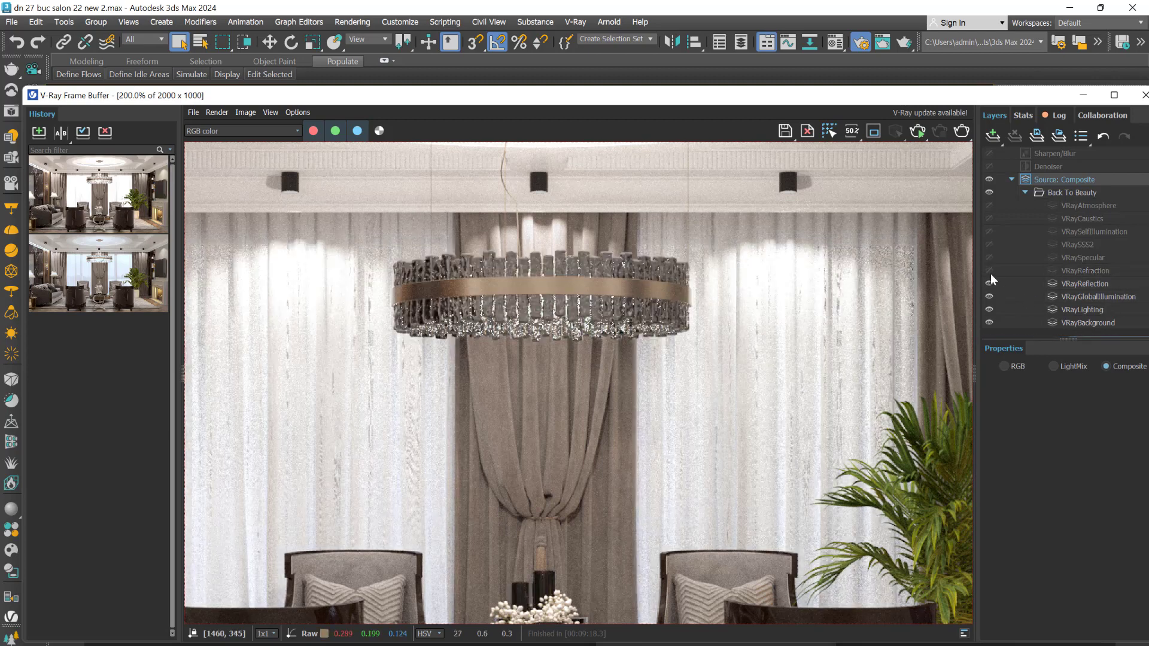
{"action": "scroll", "coordinate": [635, 372], "scroll_direction": "down", "scroll_amount": 2}
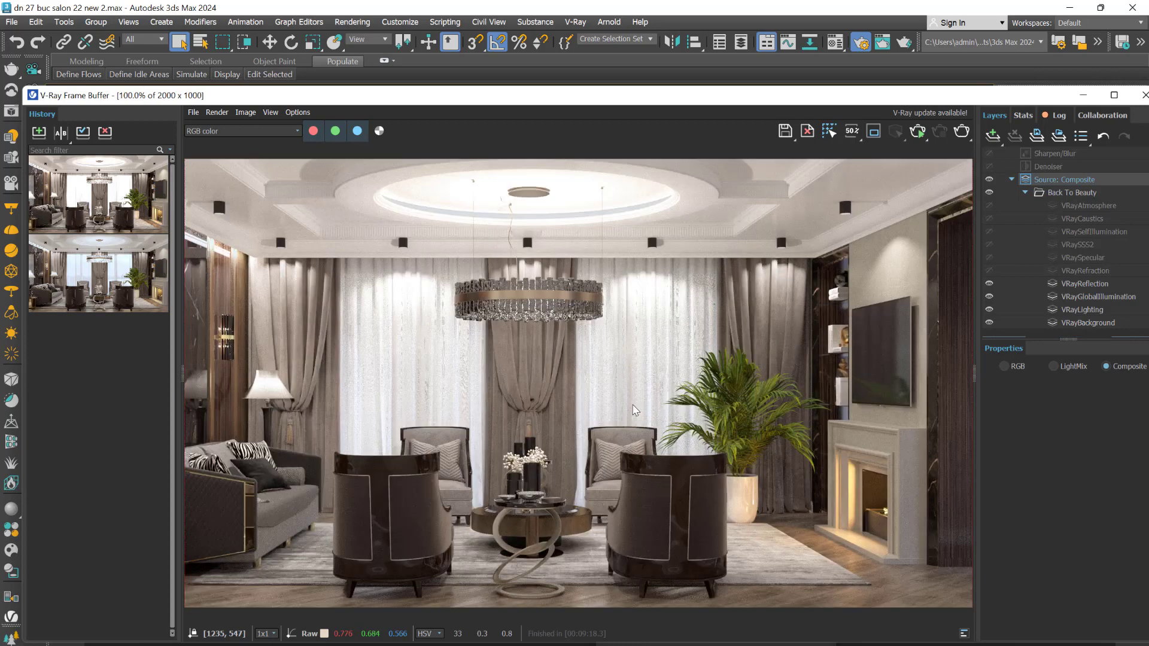
{"action": "scroll", "coordinate": [629, 411], "scroll_direction": "up", "scroll_amount": 1}
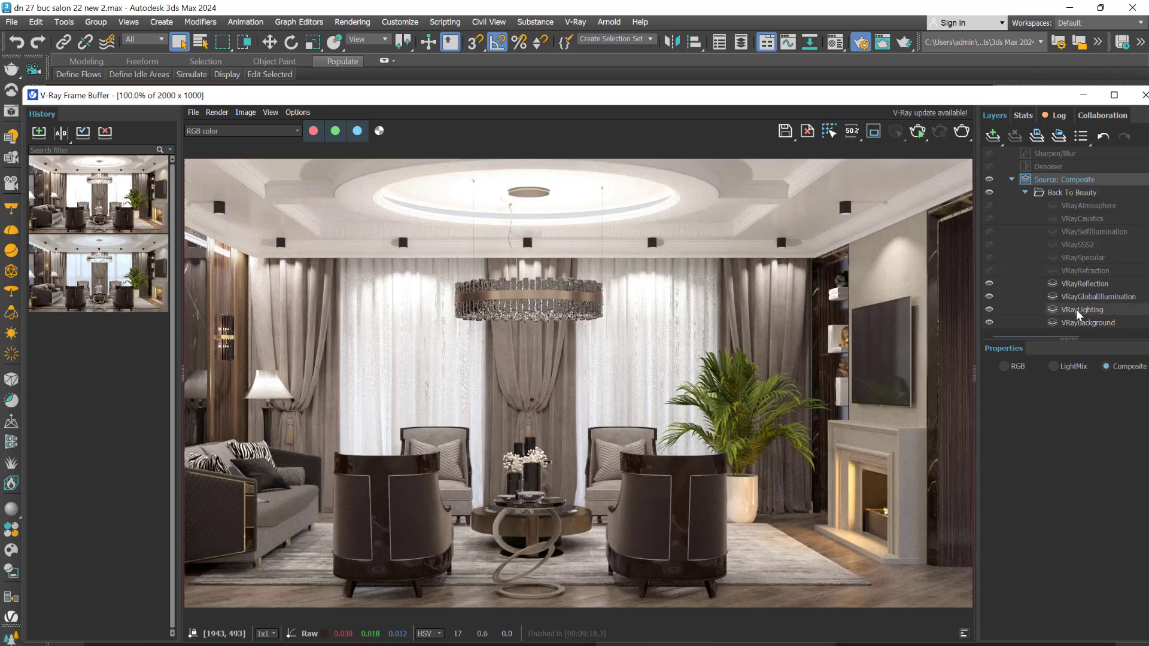
- Compare the render with VRayReflection off and on, then leave it and VRayGlobalIllumination hidden
{"action": "left_click", "coordinate": [990, 286]}
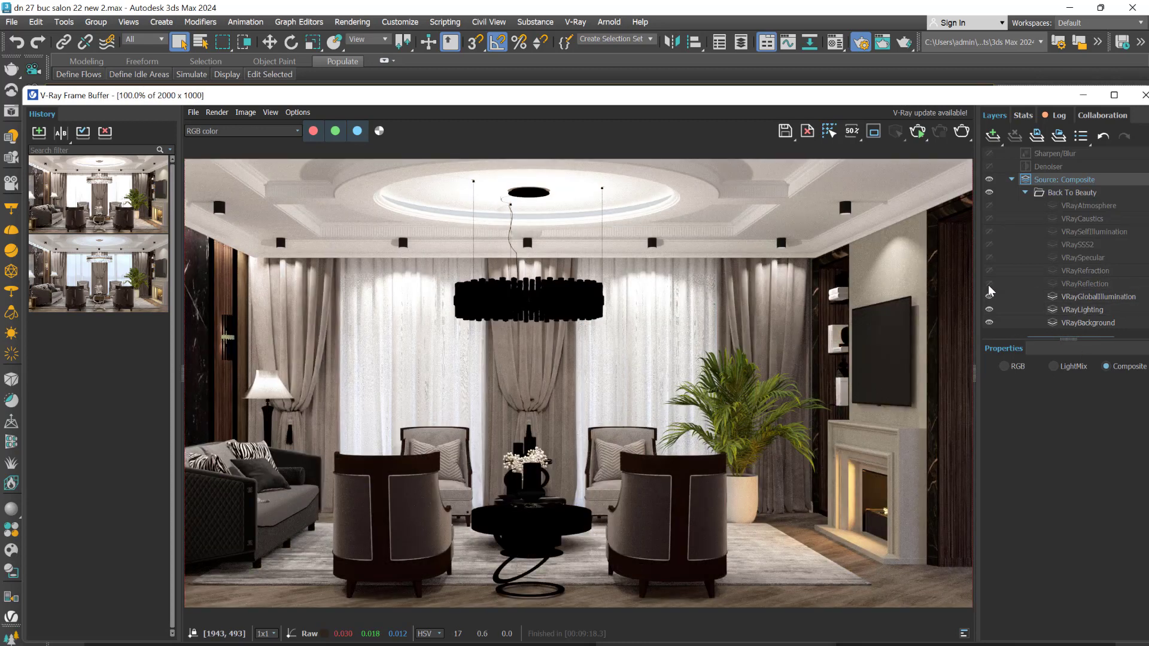
{"action": "left_click", "coordinate": [989, 286]}
{"action": "left_click", "coordinate": [990, 286]}
{"action": "left_click", "coordinate": [989, 298]}
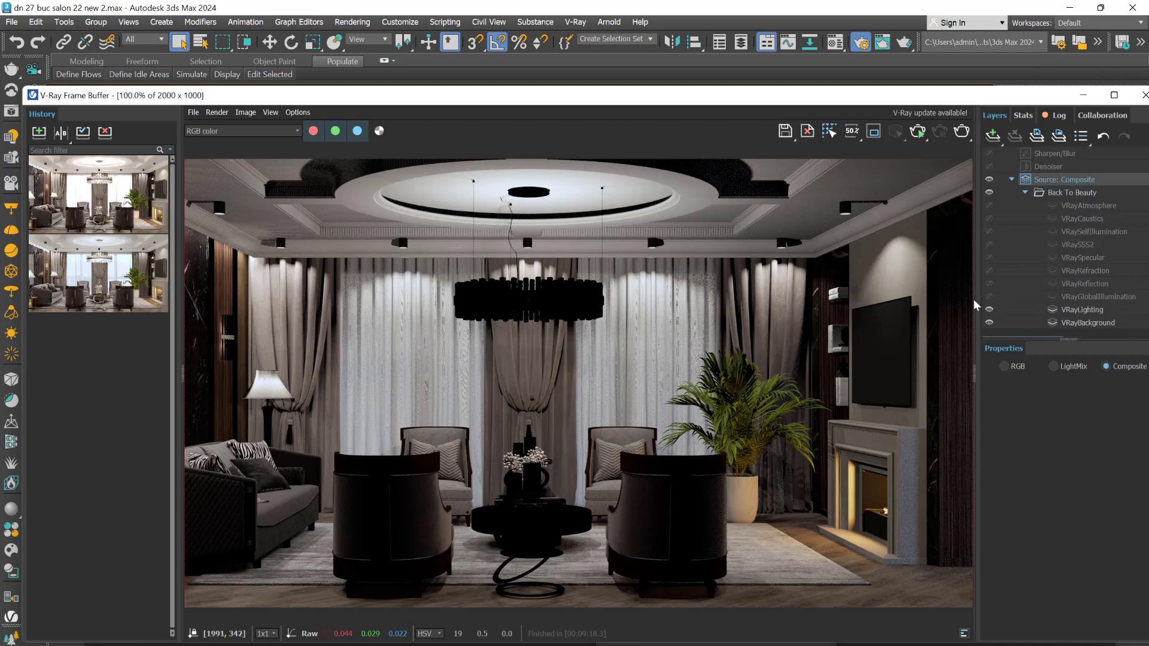
- Switch to Photoshop to check the direct light and GI reference Untitled-1.jpg, and return to 3ds Max
{"action": "mouse_move", "coordinate": [720, 626]}
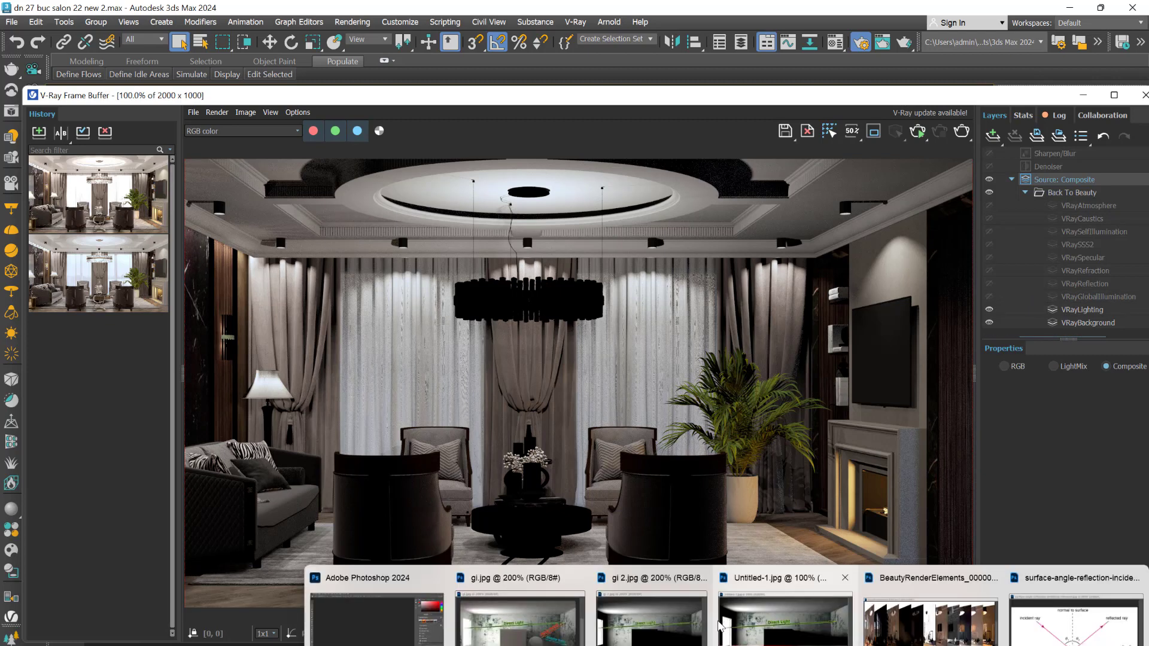
{"action": "mouse_move", "coordinate": [784, 626]}
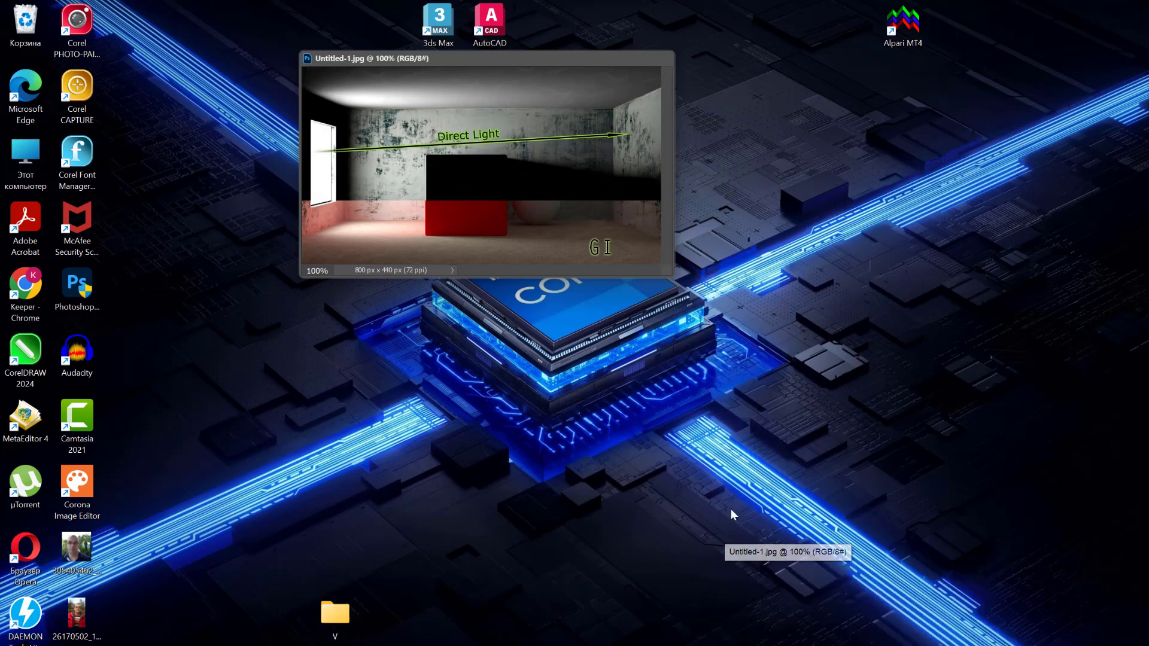
{"action": "left_click", "coordinate": [733, 515]}
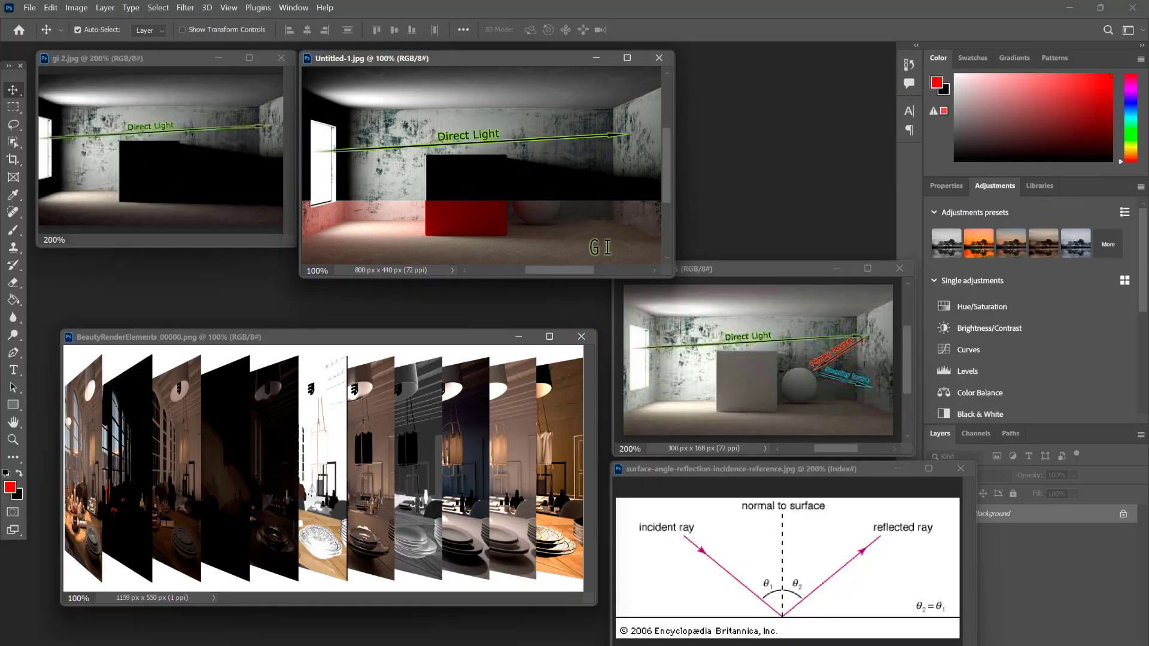
{"action": "left_click", "coordinate": [712, 628]}
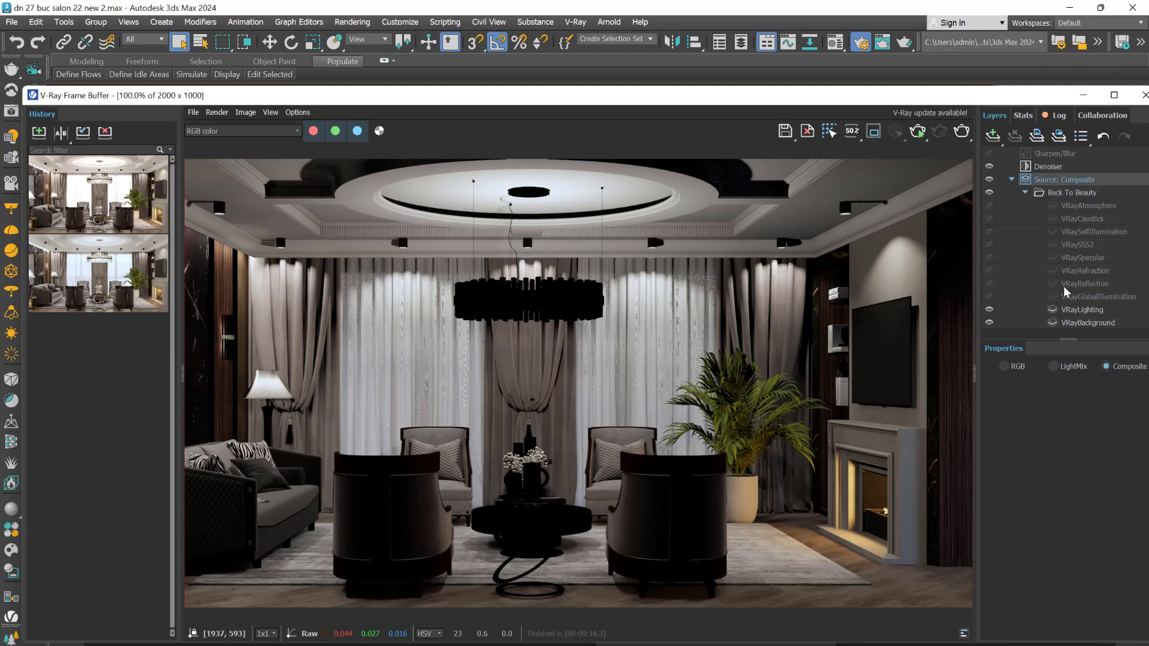
- Switch the VRayLighting layer off and back on, and show the VRayGlobalIllumination layer again
{"action": "left_click", "coordinate": [1081, 306]}
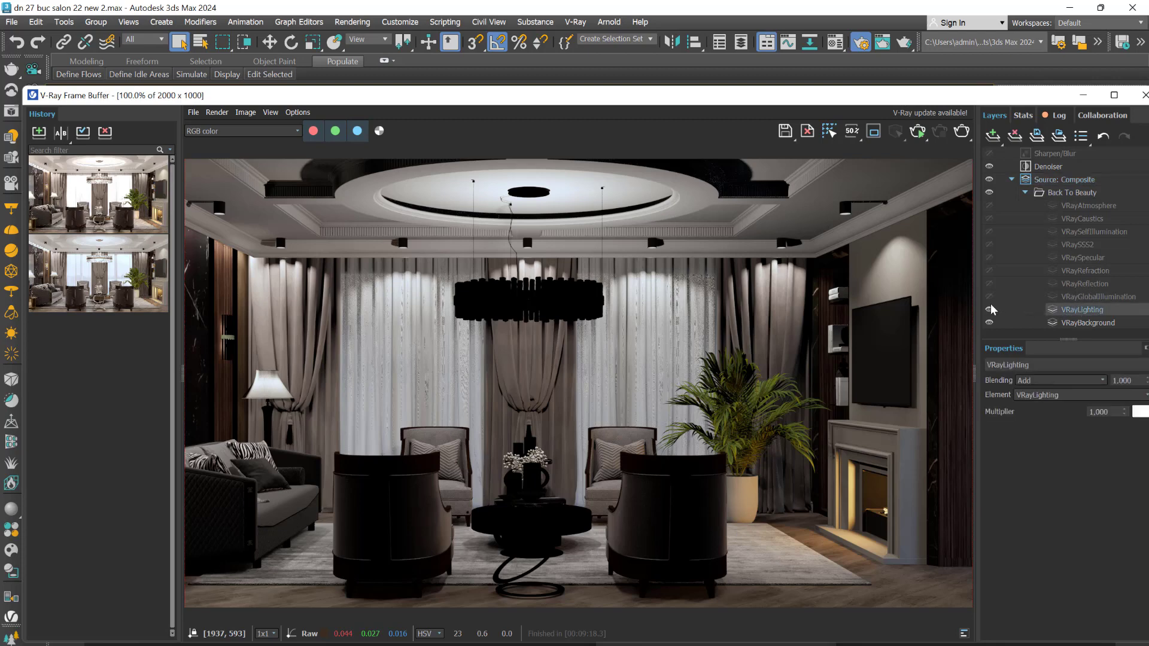
{"action": "left_click", "coordinate": [989, 309]}
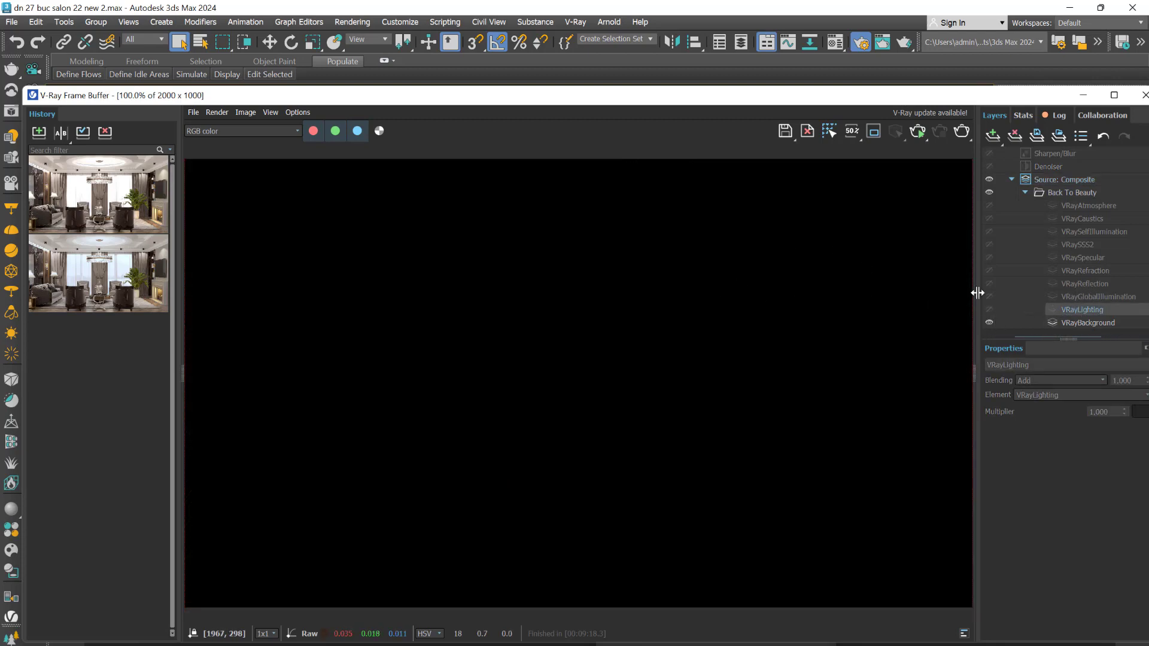
{"action": "left_click", "coordinate": [990, 309]}
{"action": "left_click", "coordinate": [989, 296]}
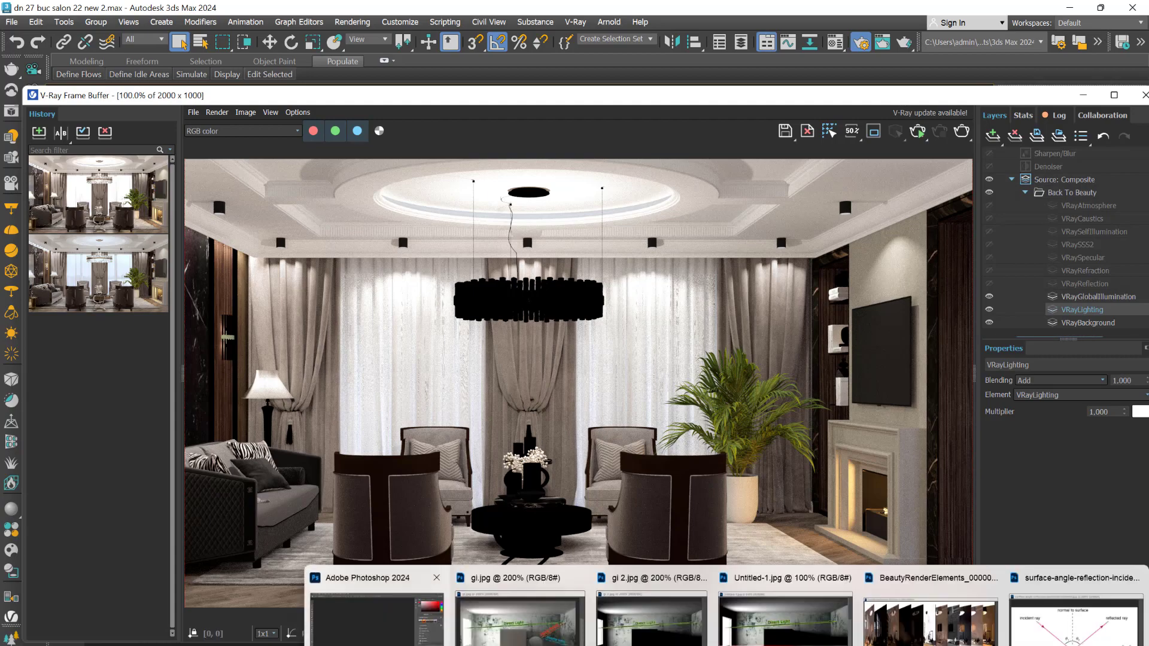
- Check the Photoshop references, return to 3ds Max, and inspect the VRayLighting and VRayGlobalIllumination layer properties
{"action": "left_click", "coordinate": [468, 629]}
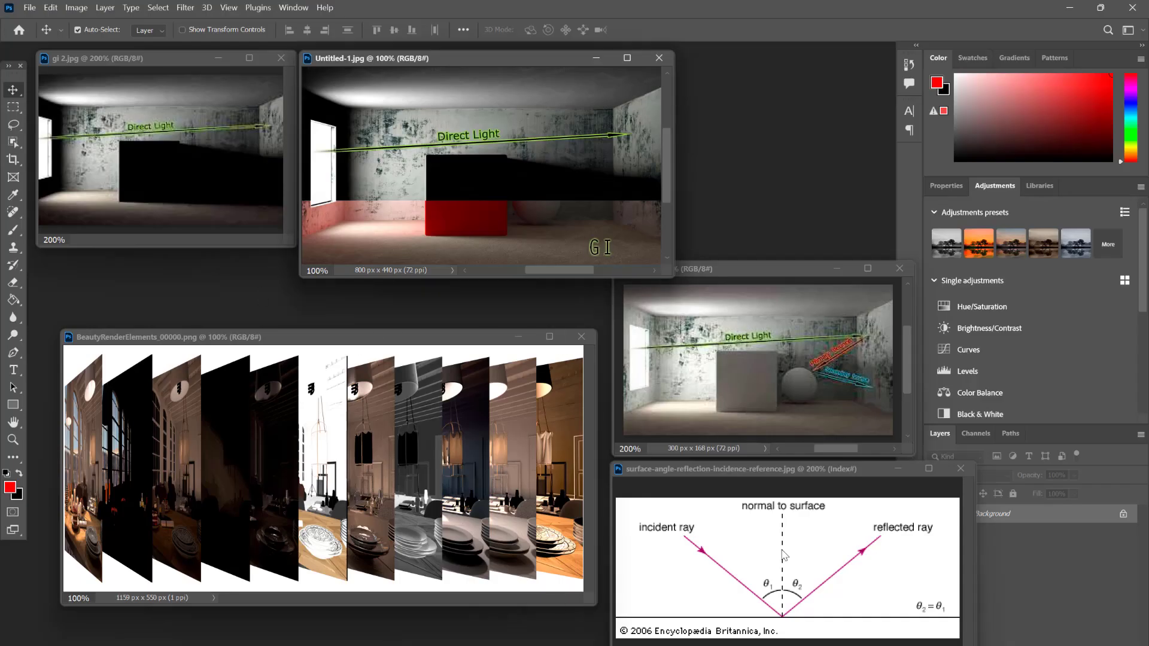
{"action": "key", "text": "alt+Tab"}
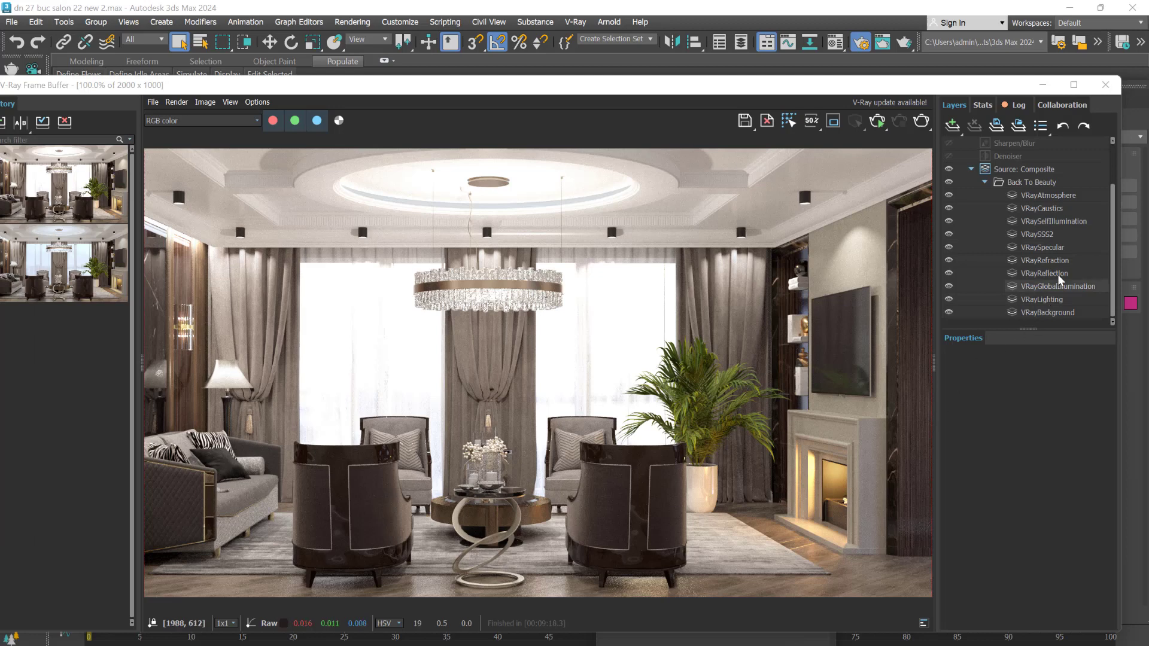
{"action": "left_click", "coordinate": [1042, 300]}
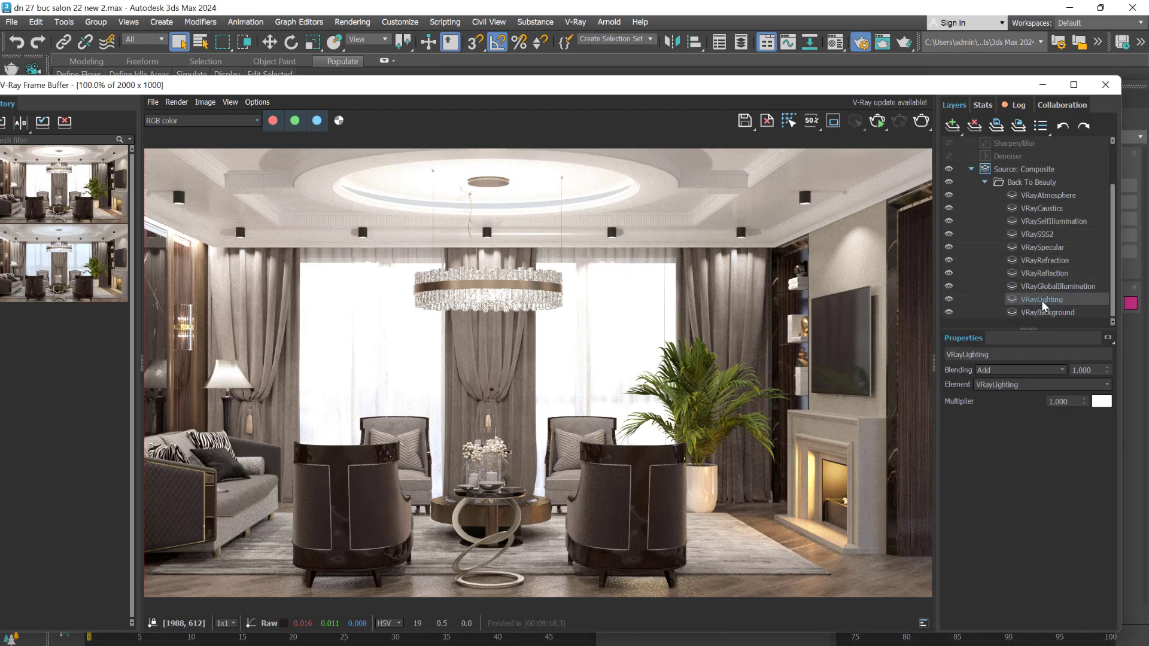
{"action": "left_click", "coordinate": [1033, 288]}
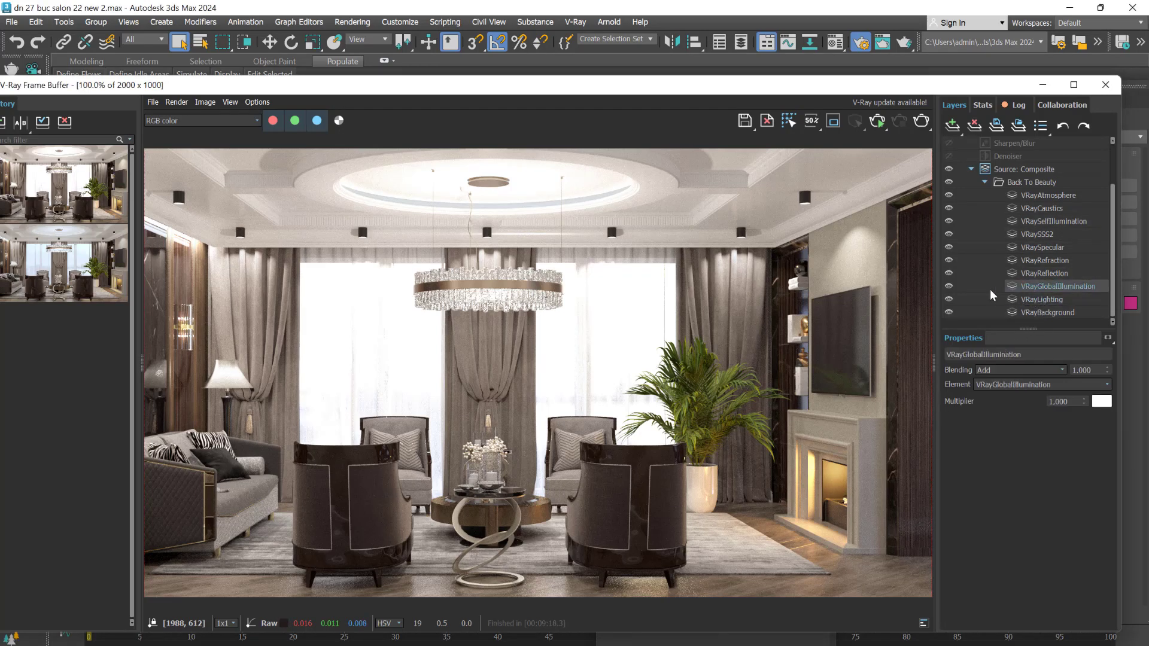
- Compare the render with VRayGlobalIllumination off and on, and try changing that layer's multiplier before resetting it
{"action": "left_click", "coordinate": [950, 286]}
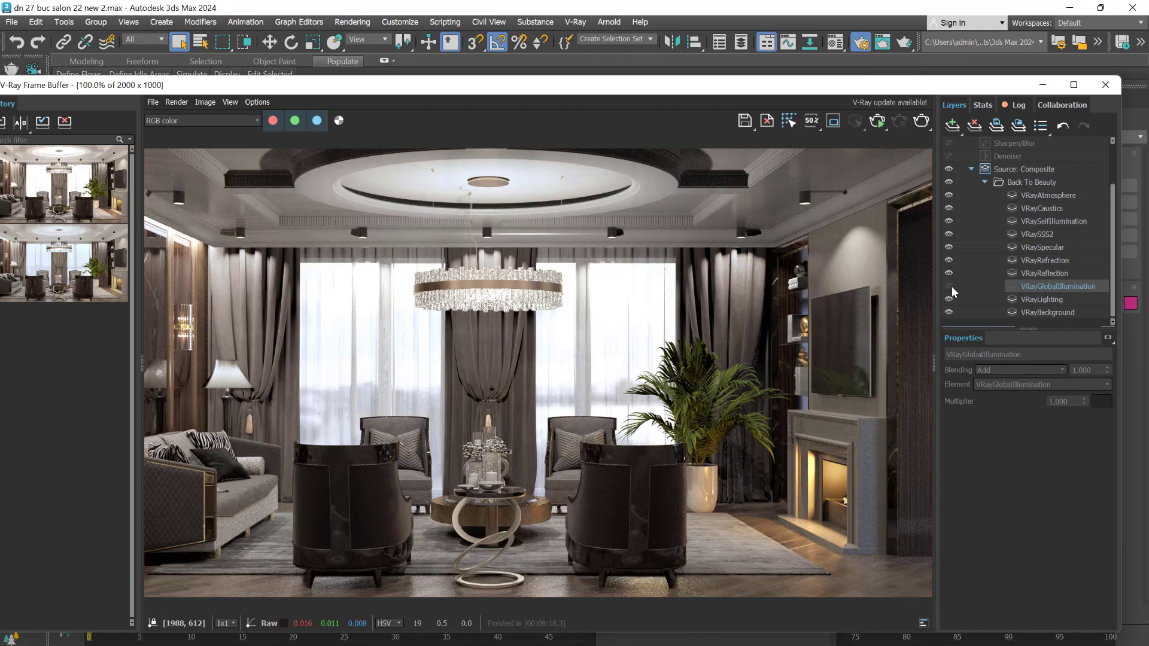
{"action": "left_click", "coordinate": [951, 286]}
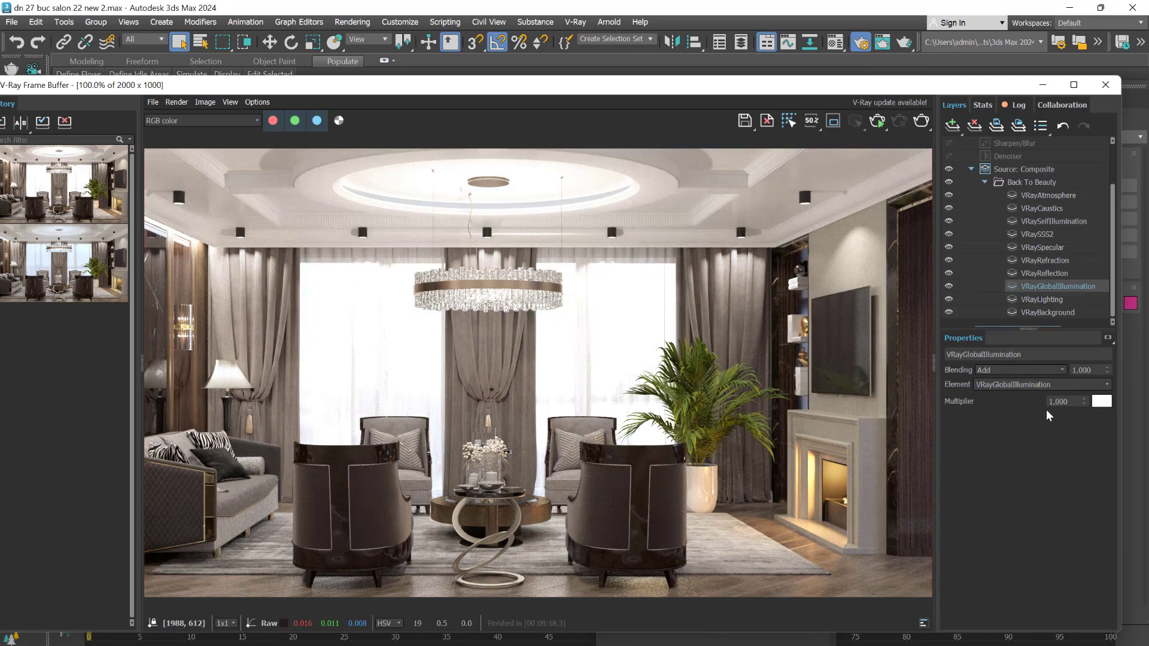
{"action": "mouse_move", "coordinate": [1085, 402]}
{"action": "left_mouse_down"}
{"action": "mouse_move", "coordinate": [1090, 369]}
{"action": "mouse_move", "coordinate": [1101, 371]}
{"action": "mouse_move", "coordinate": [1103, 396]}
{"action": "mouse_move", "coordinate": [1088, 413]}
{"action": "left_mouse_up"}
{"action": "right_click", "coordinate": [1083, 404]}
- Add a White Balance correction to the VRayGlobalIllumination layer and set its temperature to about 6608.5
{"action": "left_click", "coordinate": [957, 128]}
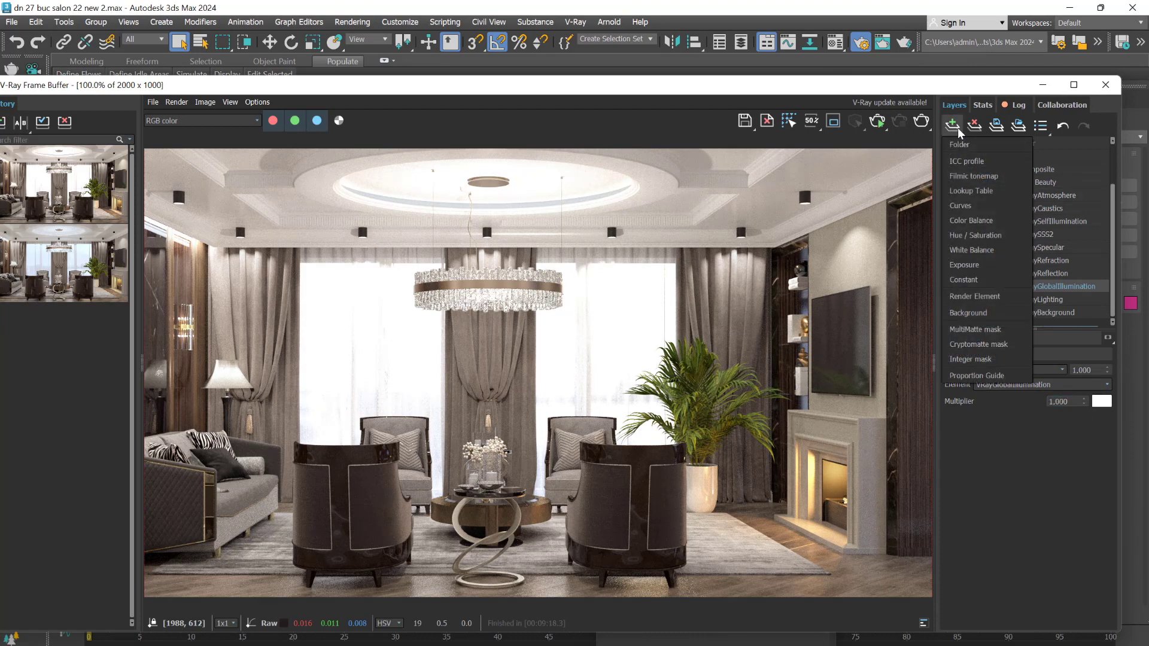
{"action": "left_click", "coordinate": [972, 250]}
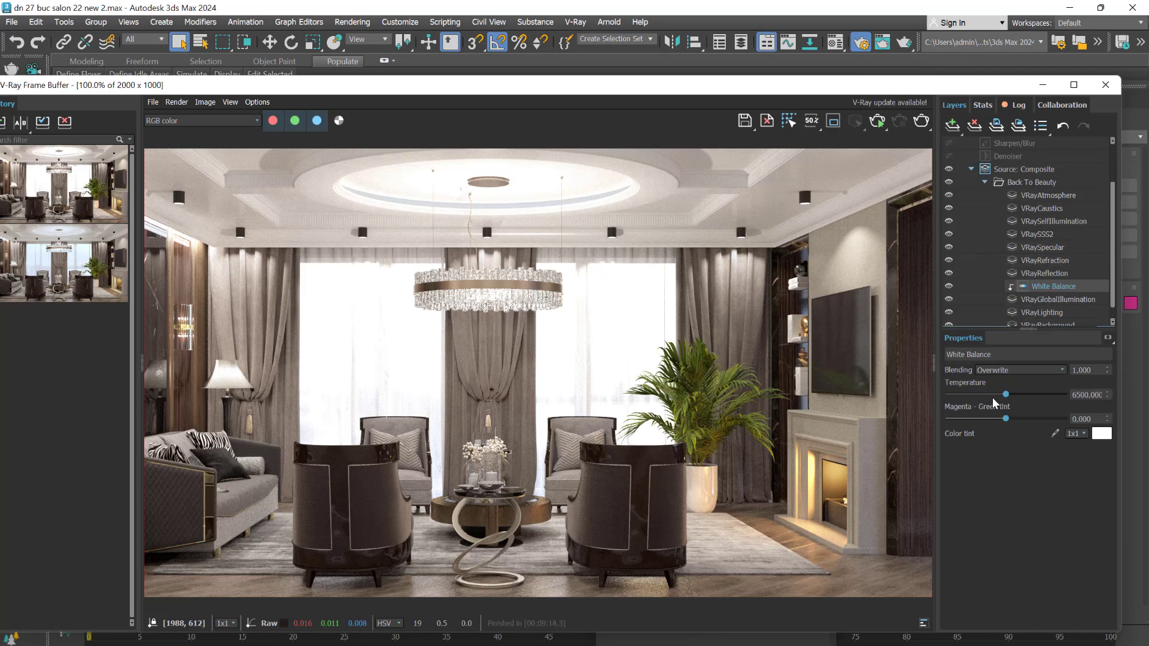
{"action": "mouse_move", "coordinate": [1008, 395]}
{"action": "left_mouse_down"}
{"action": "mouse_move", "coordinate": [979, 393]}
{"action": "mouse_move", "coordinate": [1047, 386]}
{"action": "mouse_move", "coordinate": [996, 391]}
{"action": "mouse_move", "coordinate": [1007, 387]}
{"action": "left_mouse_up"}
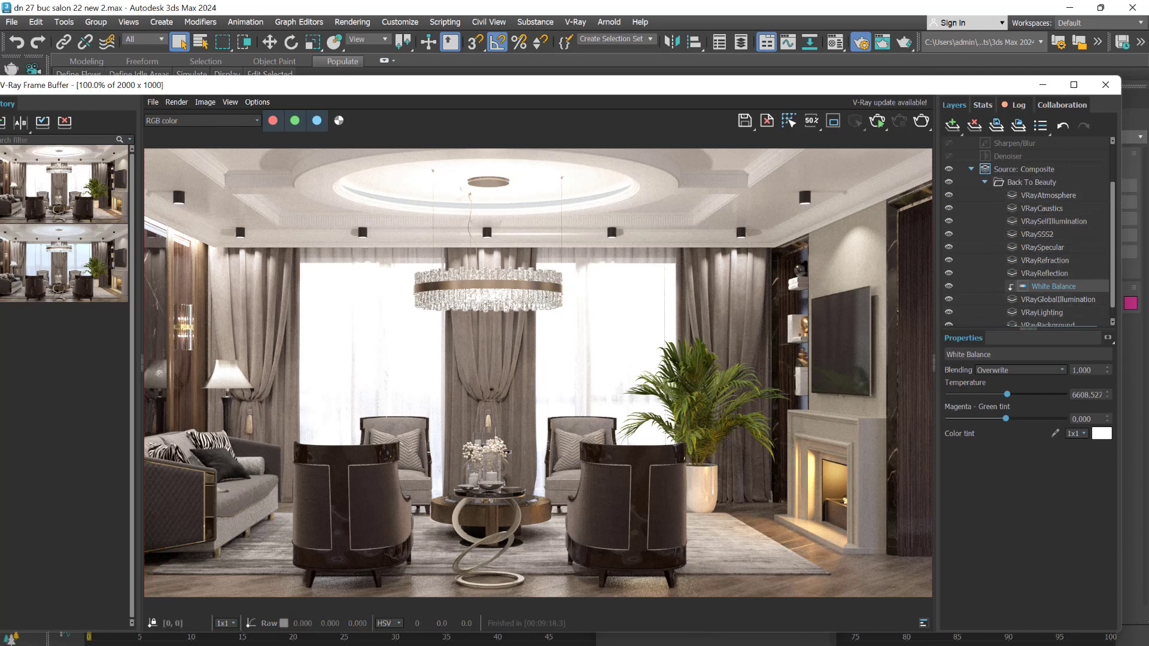
- Look at the lighting reference images in Photoshop once more and return to the 3ds Max frame buffer
{"action": "left_click", "coordinate": [747, 633]}
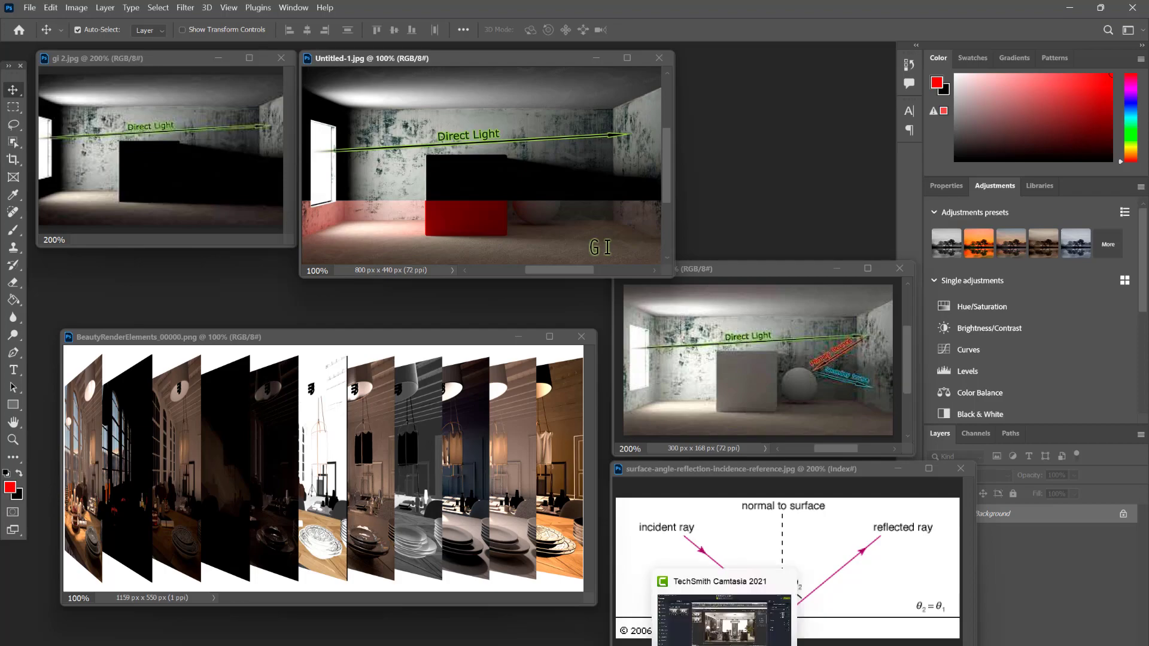
{"action": "left_click", "coordinate": [742, 638]}
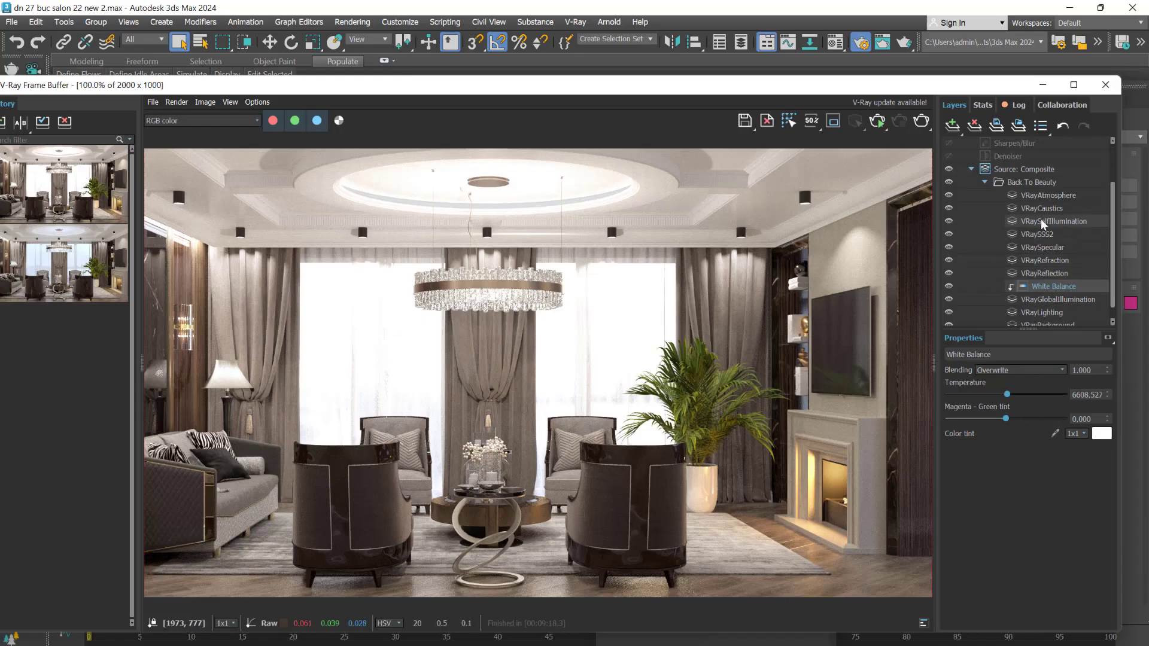